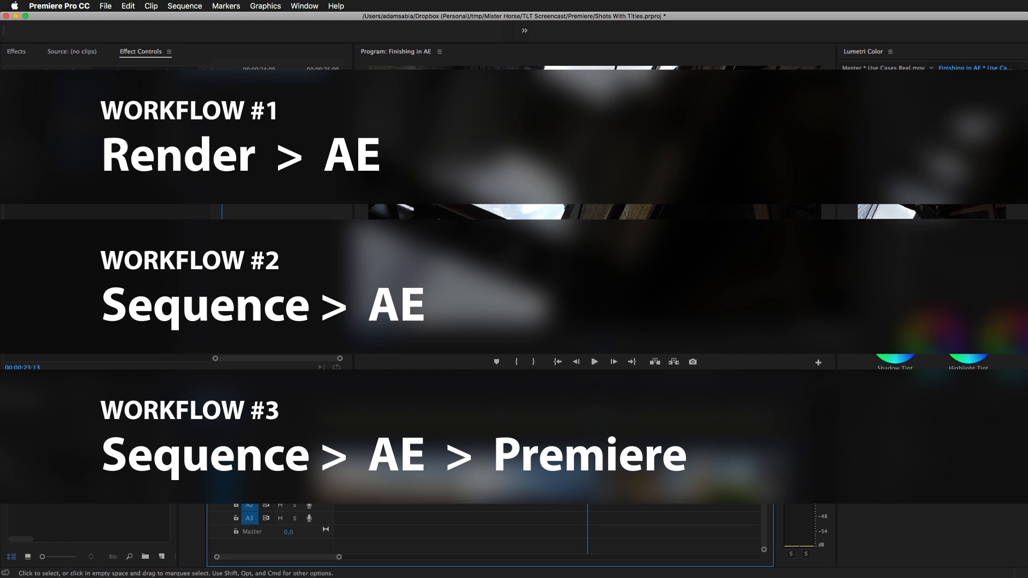
left_click(558, 478)
left_click(489, 478, "shift")
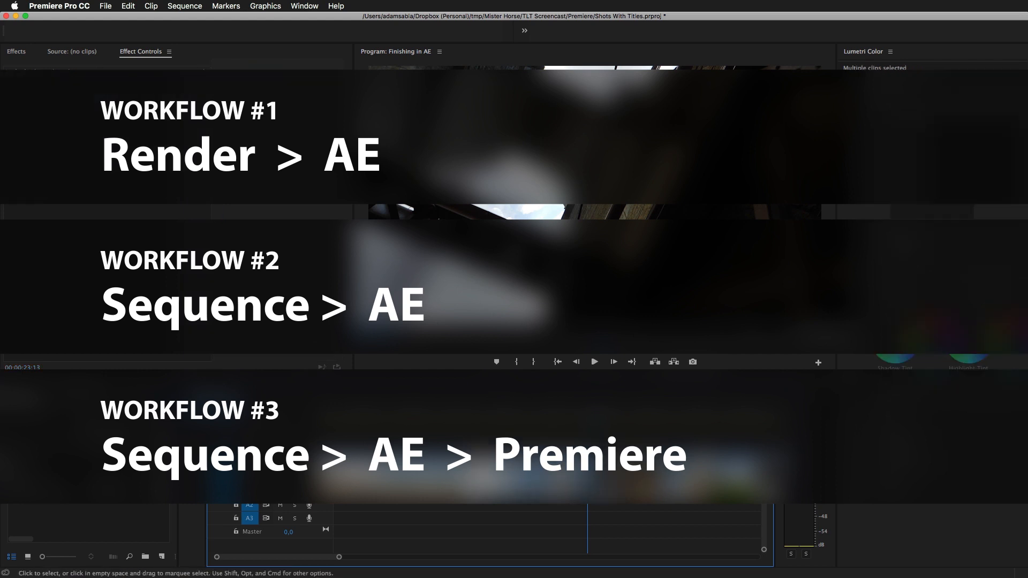
left_click(555, 523)
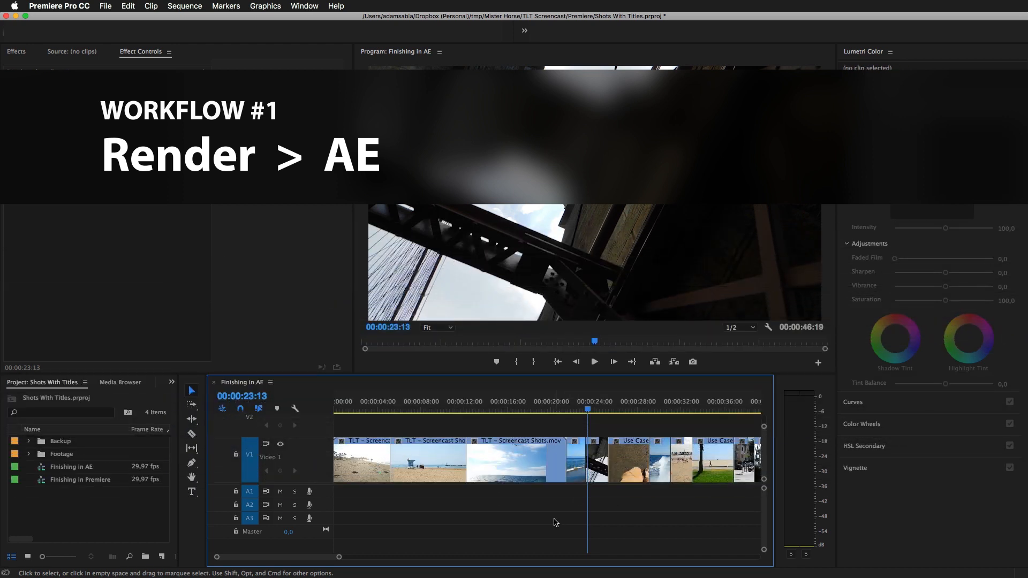
left_click_drag(372, 527, 753, 436)
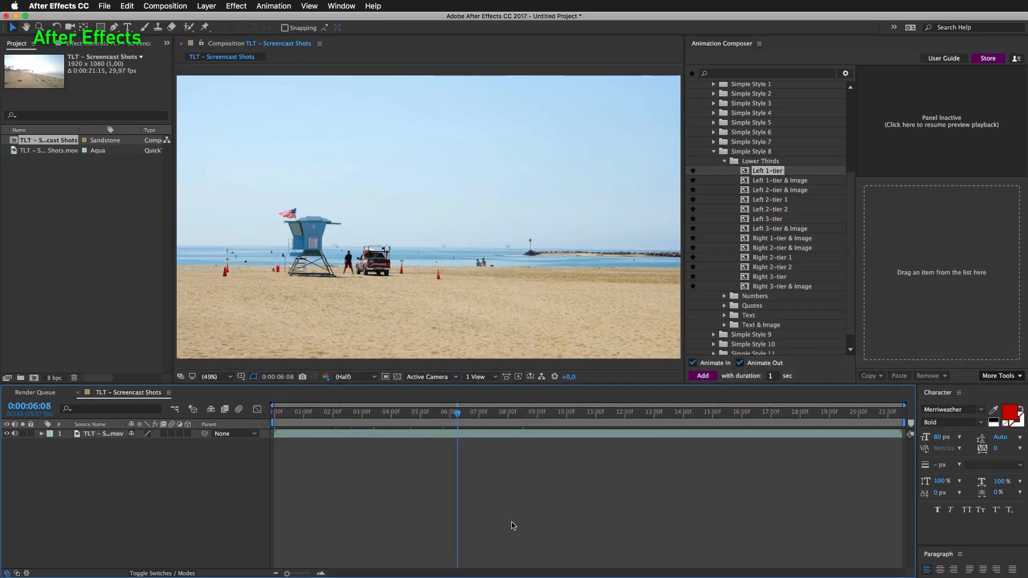
Scrub through the rendered TLT – Screencast Shots footage in the composition to check its different shots
left_click(377, 439)
left_click_drag(369, 415, 426, 417)
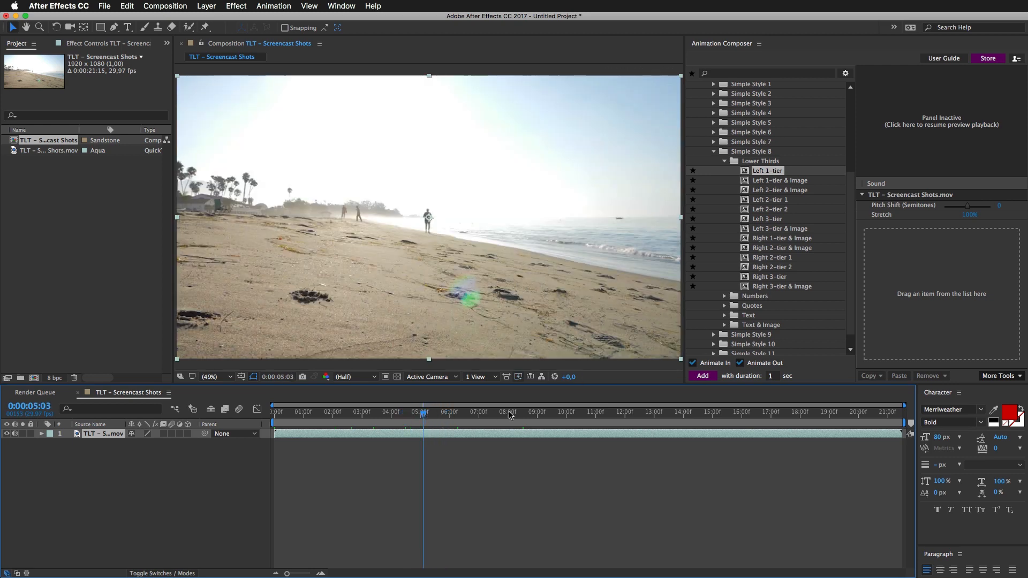
left_click(700, 413)
left_click_drag(701, 414, 655, 413)
left_click(595, 414)
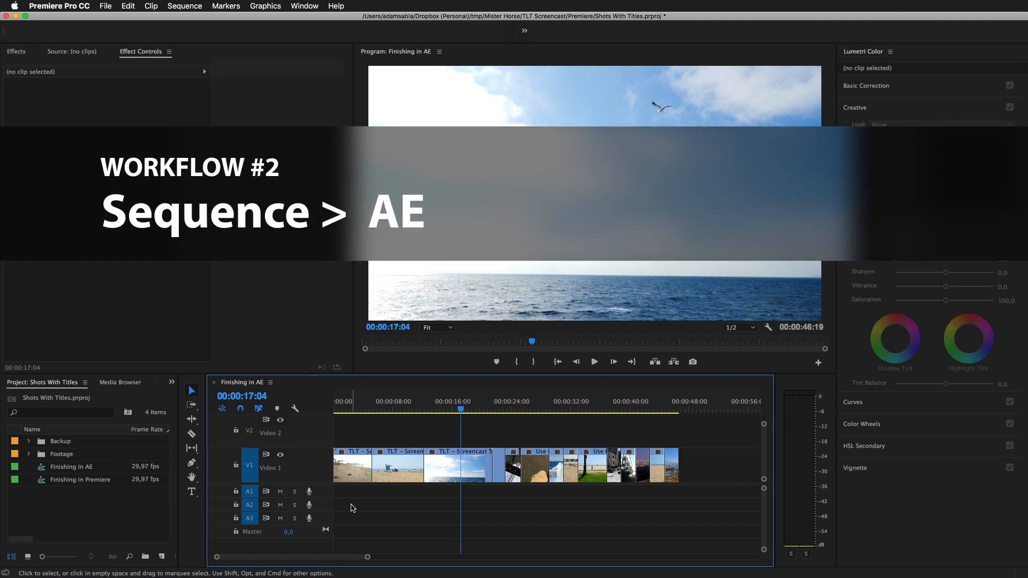
Replace all clips of the Finishing in AE sequence with an After Effects composition and save its project as Adding Titles
left_click_drag(351, 503, 687, 457)
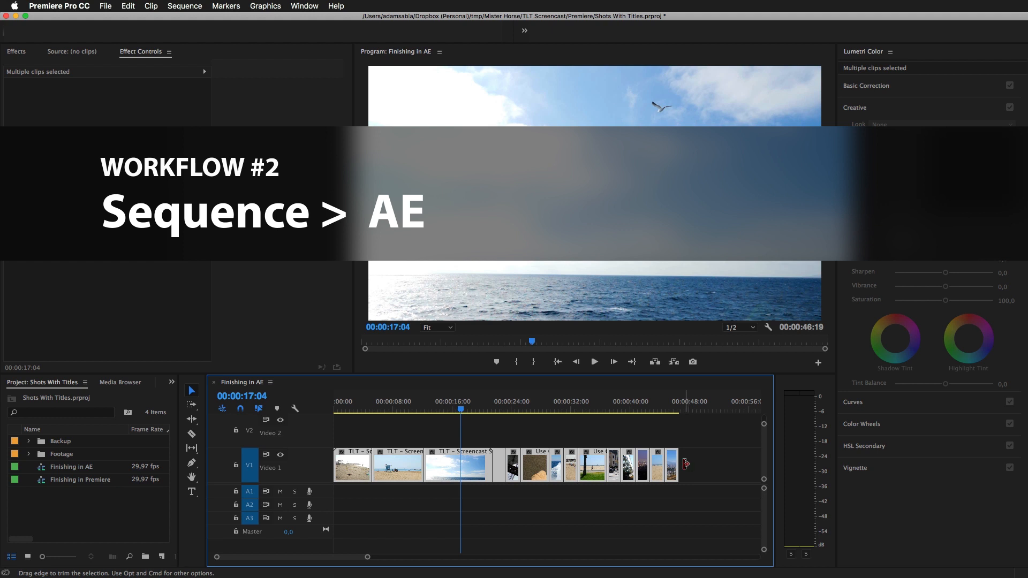
left_click_drag(344, 496, 699, 447)
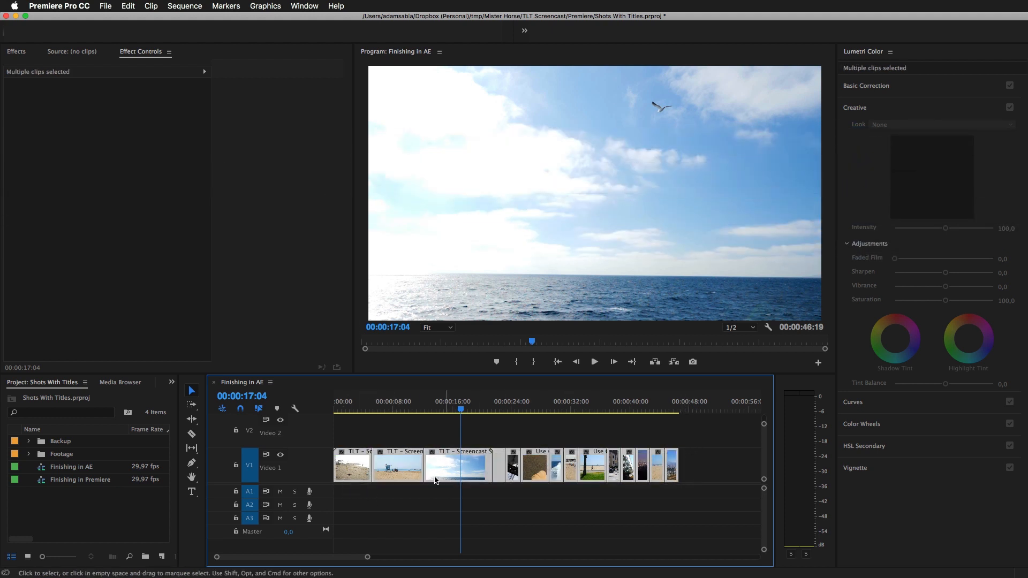
right_click(409, 464)
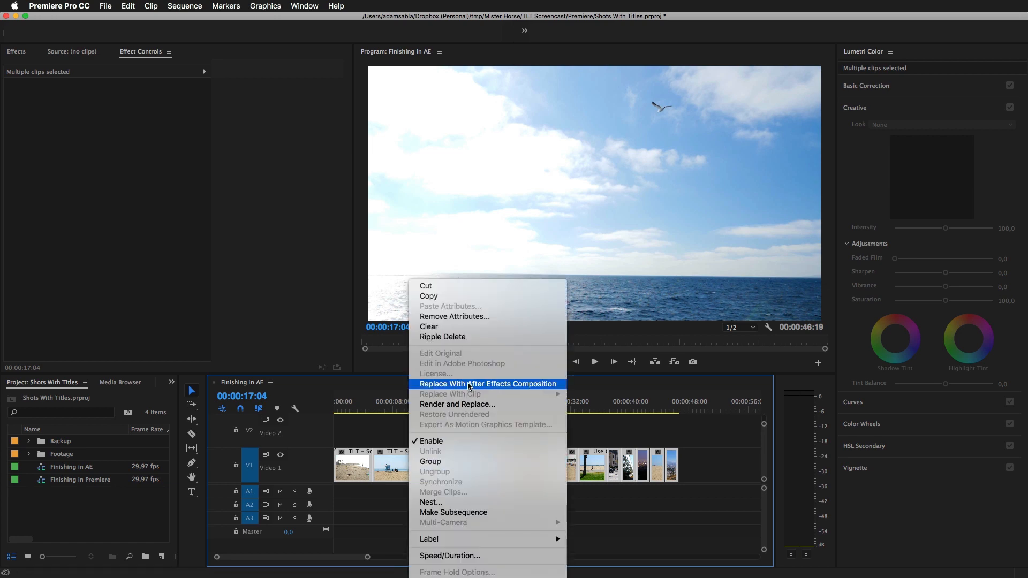
left_click(451, 385)
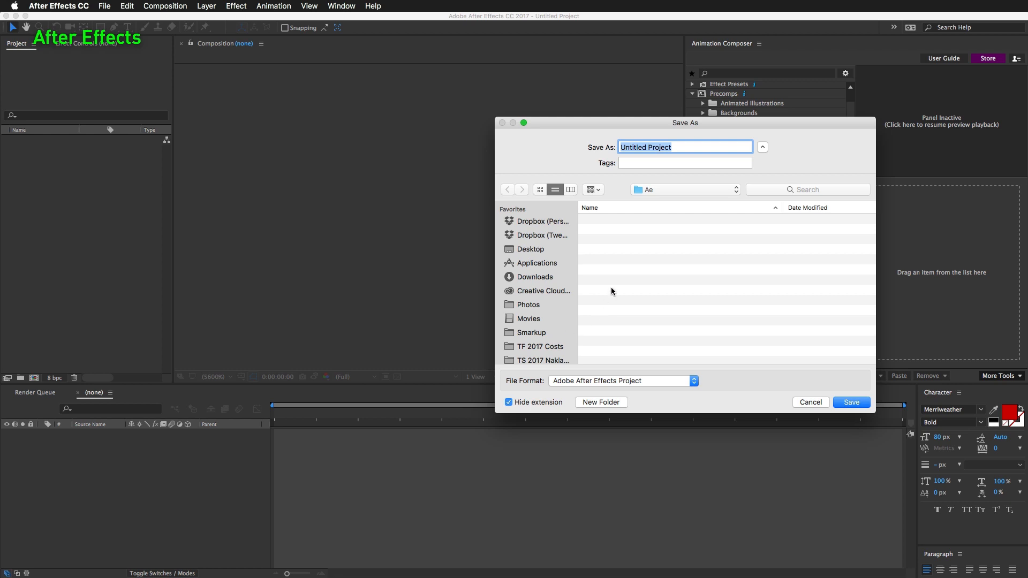
type("A")
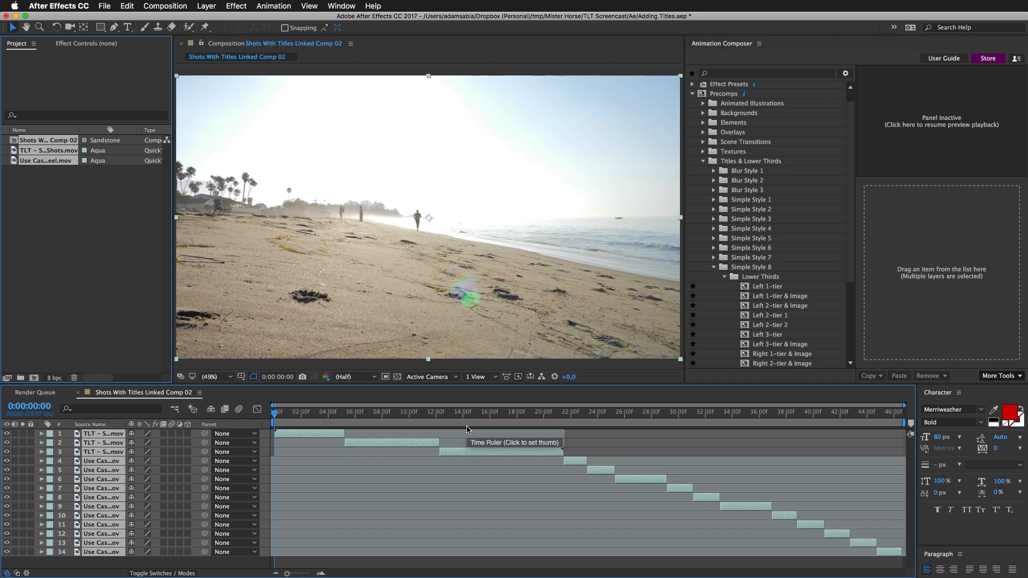
key("super+s")
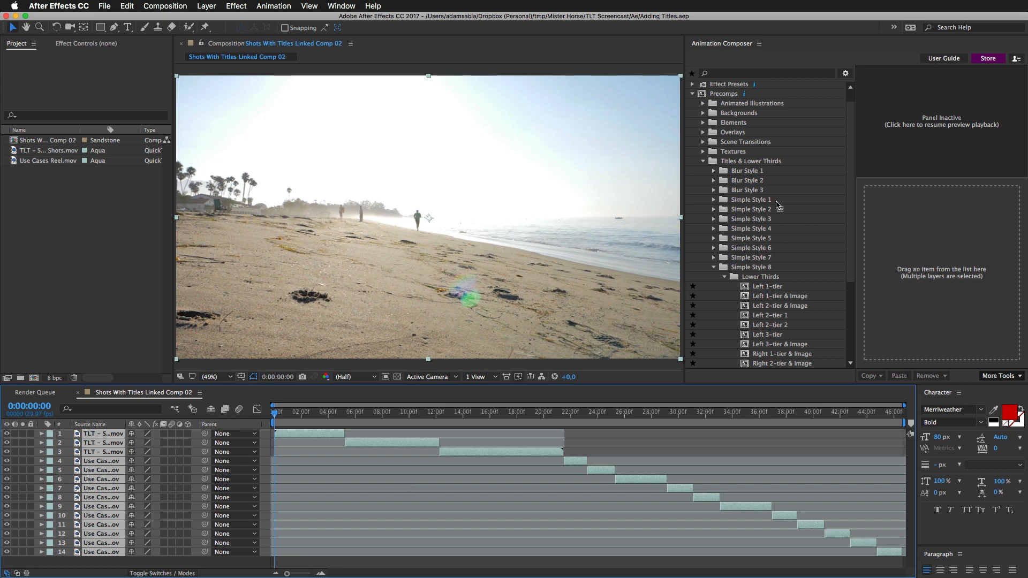
Show the Titles & Lower Thirds folder in the Preview Grid and browse the Simple Style 3 lower thirds
mouse_move(790, 163)
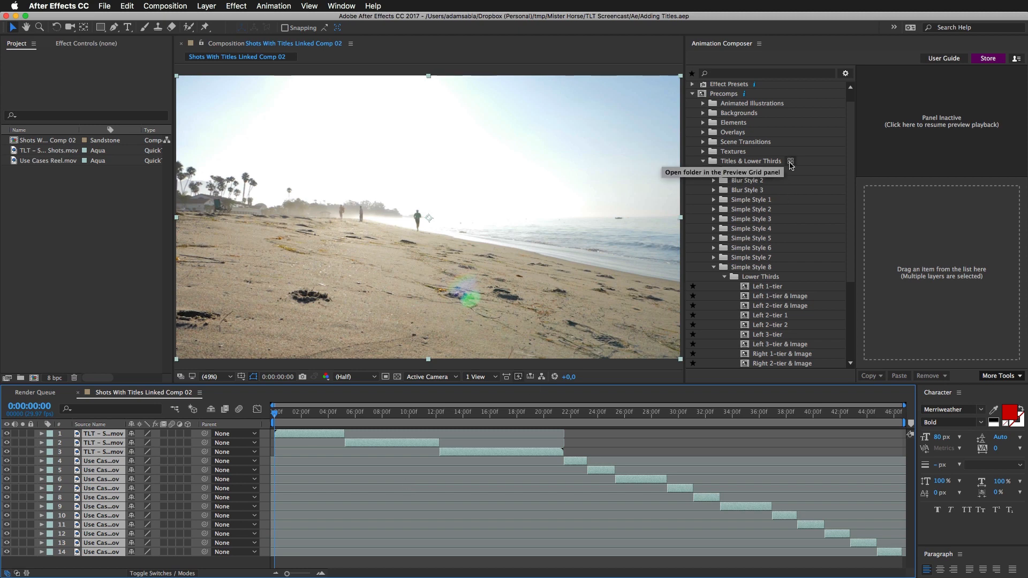
left_click(790, 162)
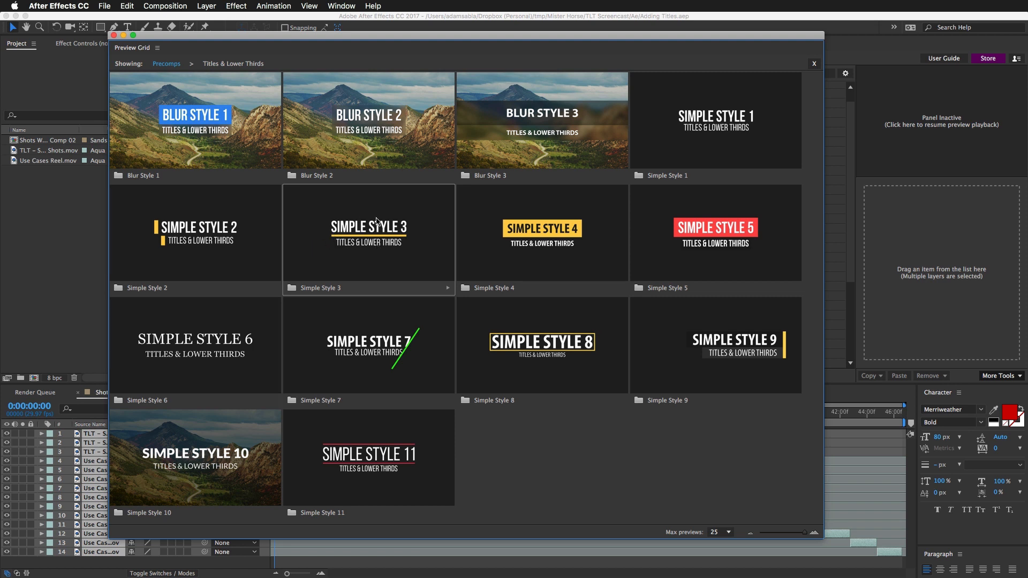
left_click(377, 247)
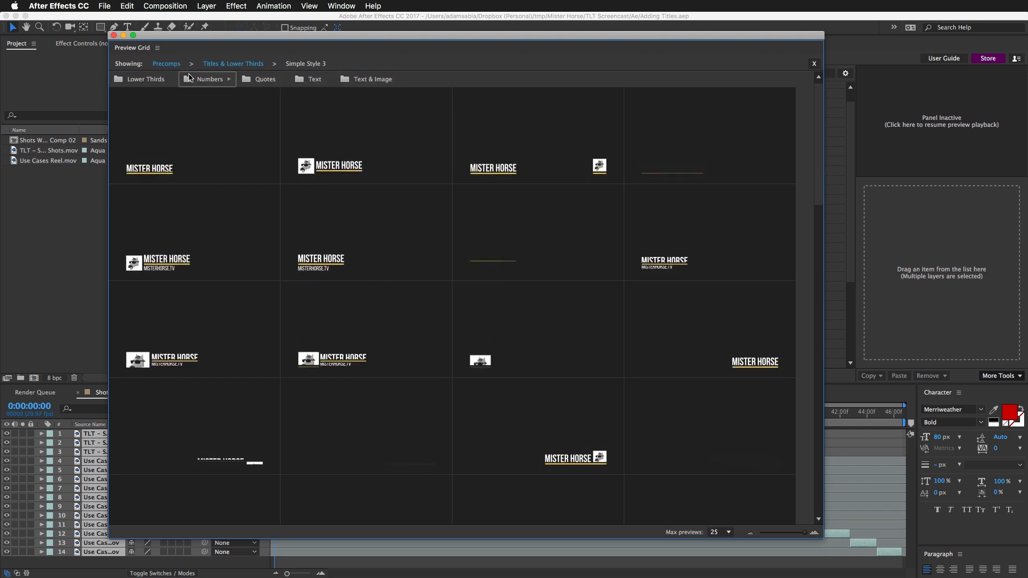
left_click(145, 79)
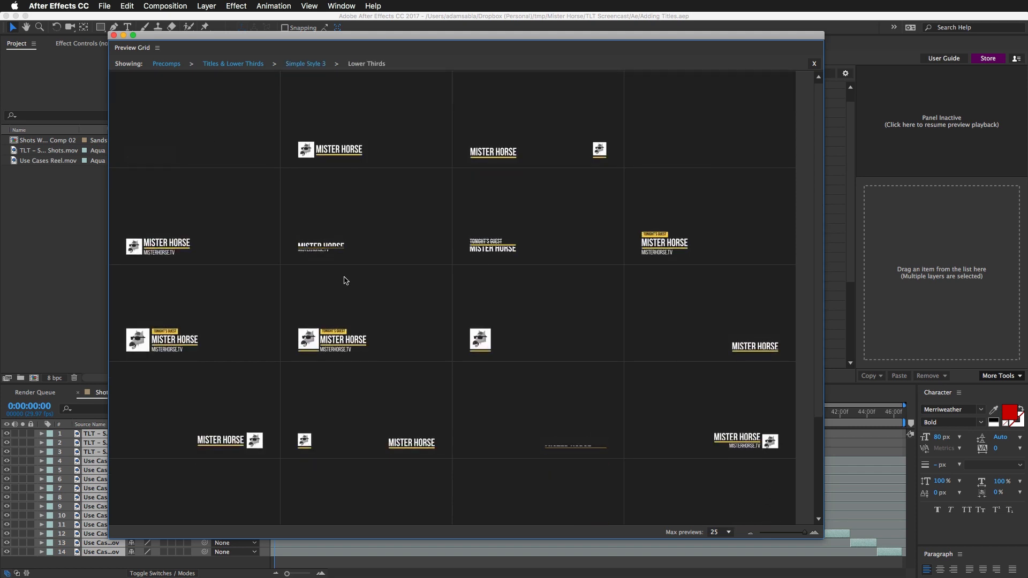
scroll(644, 342, "down", 3)
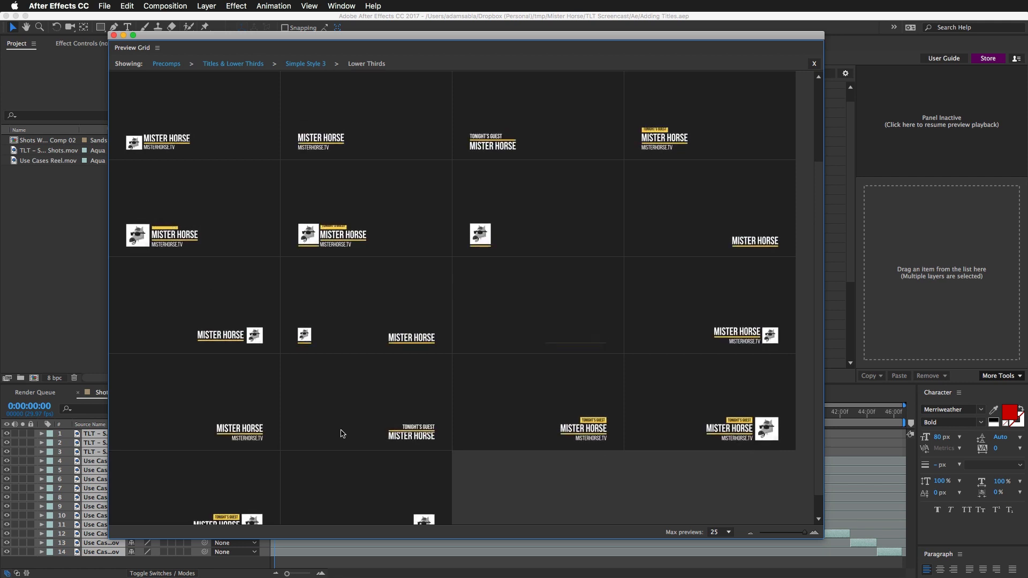
Add the Right 2-tier 1 lower third with a duration of 1 second and move it into the sky at the frame's upper right
left_click(232, 426)
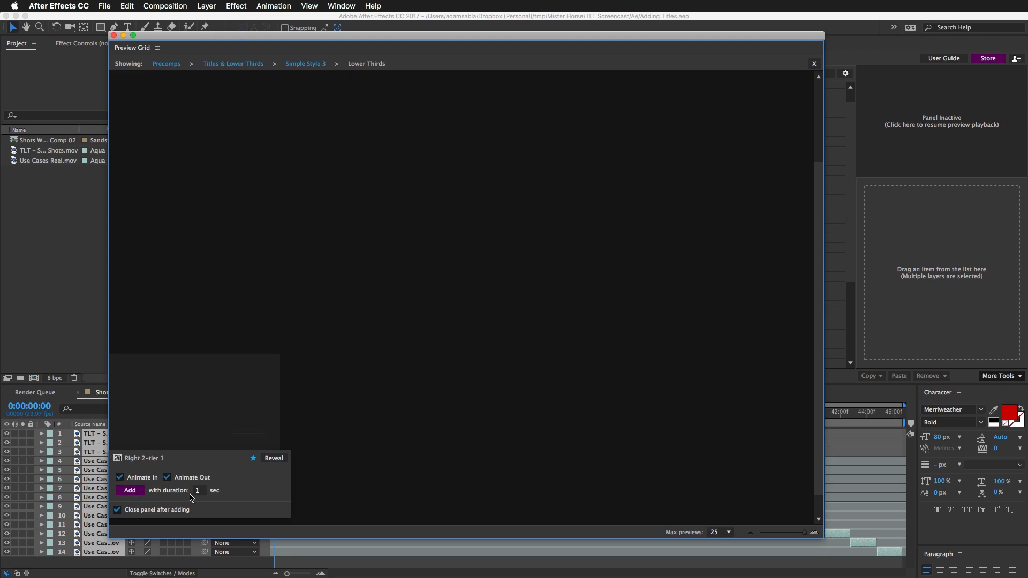
left_click(201, 491)
left_click(130, 491)
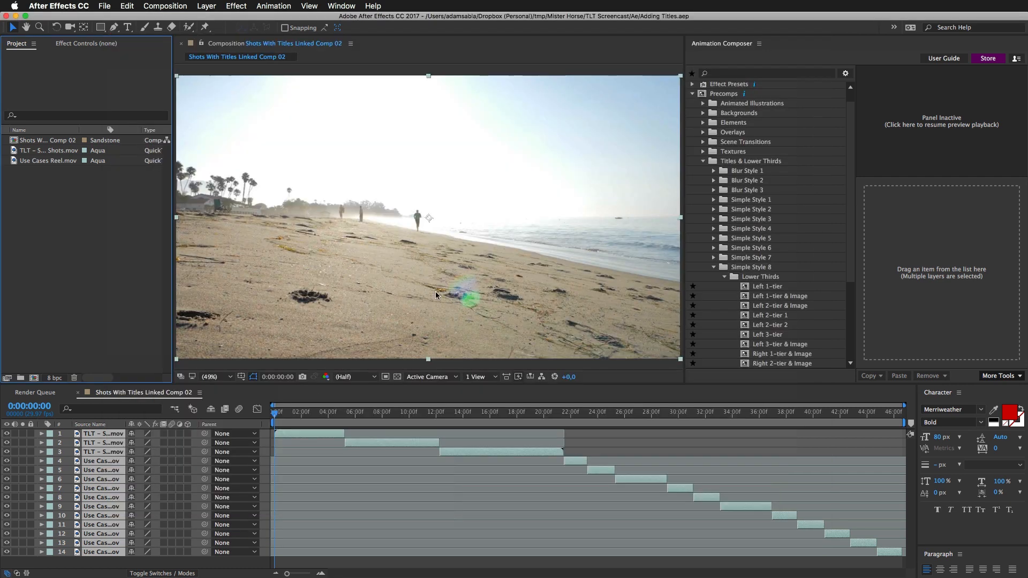
left_click(292, 417)
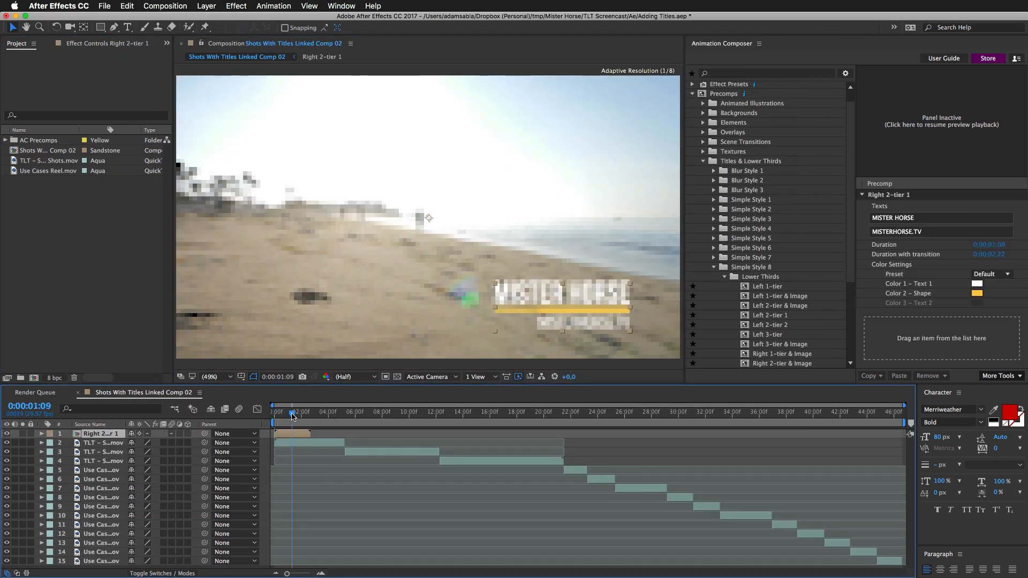
left_click_drag(557, 293, 573, 126)
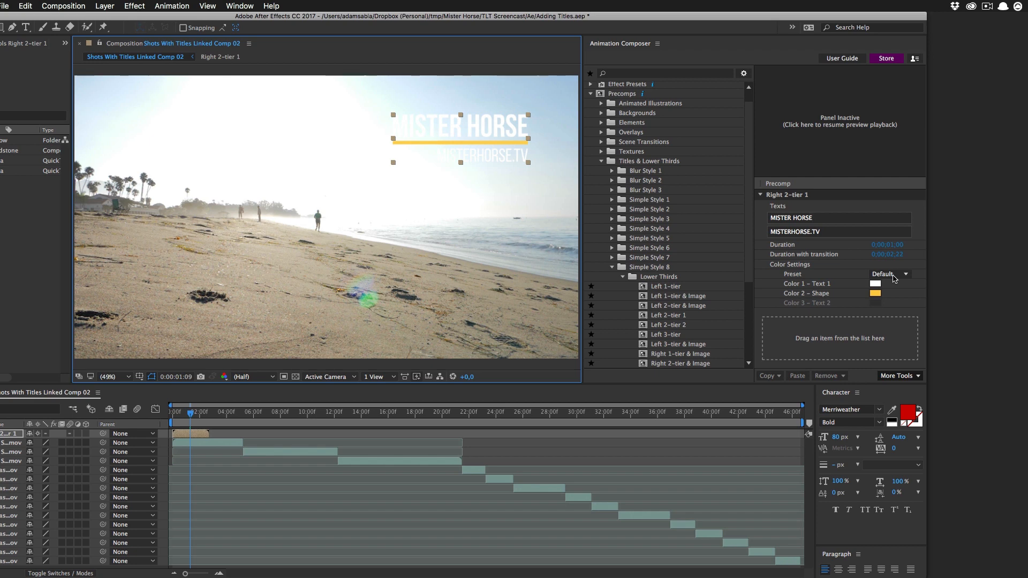
Try the Palette 1 and Palette 7 color presets on the Right 2-tier 1 title
left_click(892, 276)
left_click(902, 308)
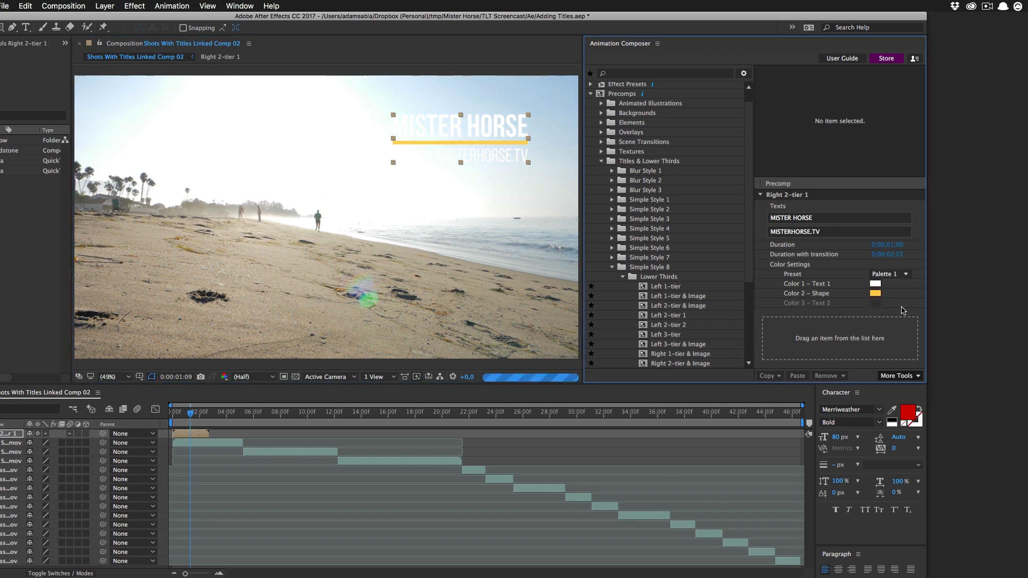
left_click(893, 275)
left_click(905, 371)
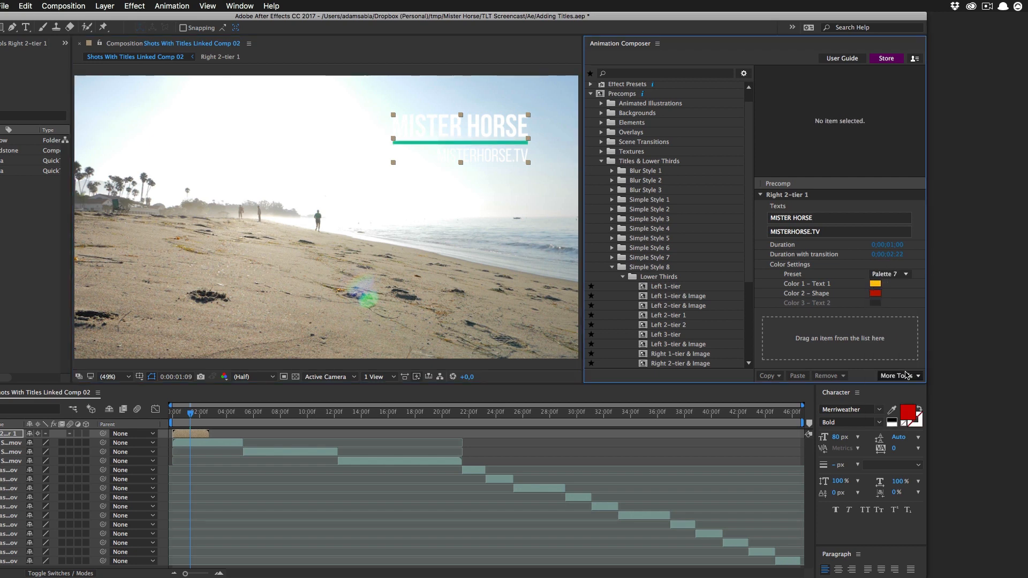
Sample a dark tone from the runner for Color 1 – Text 1 and darken it to 1A1E1F
left_click(874, 286)
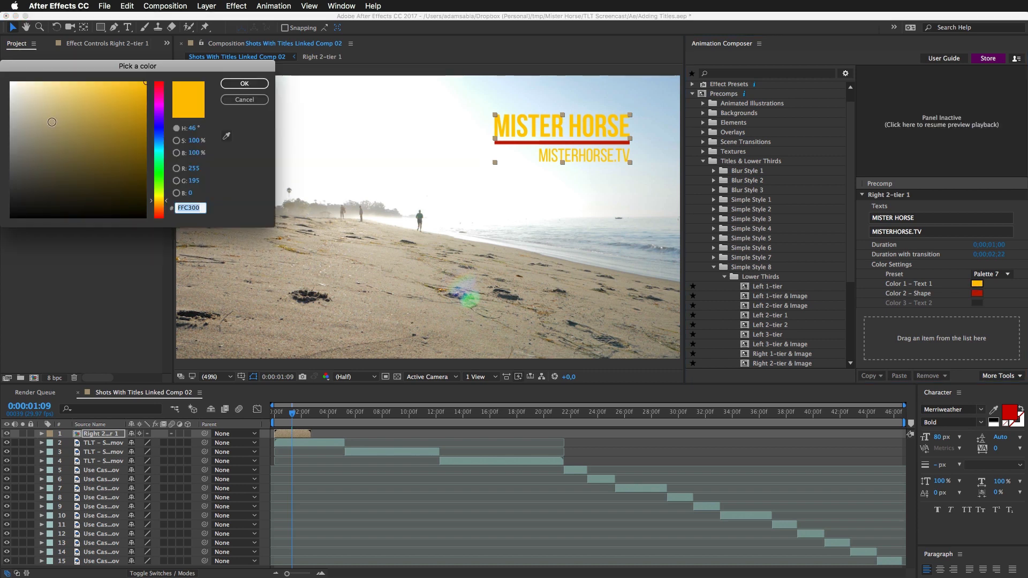
left_click(336, 241)
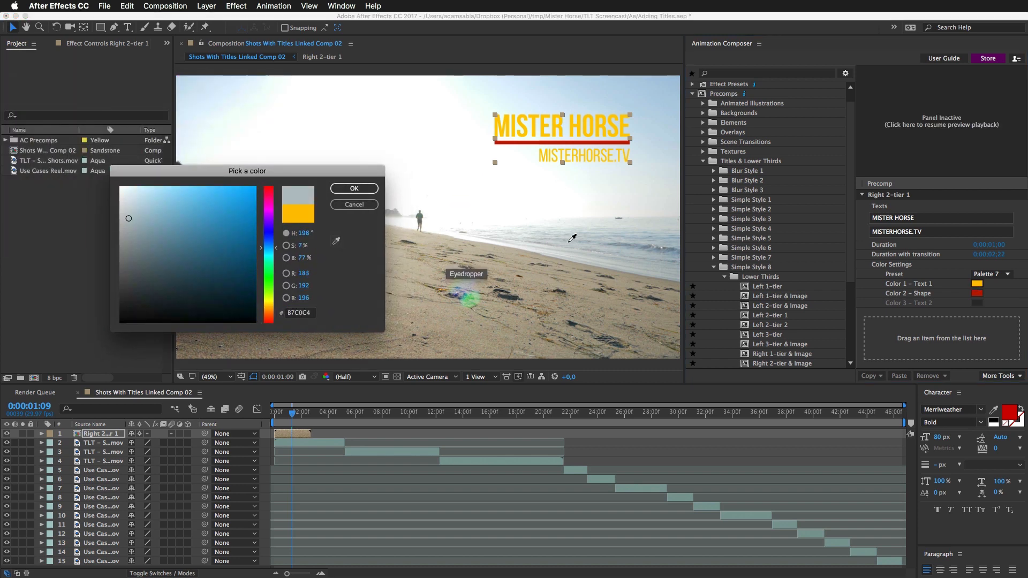
left_click(419, 220)
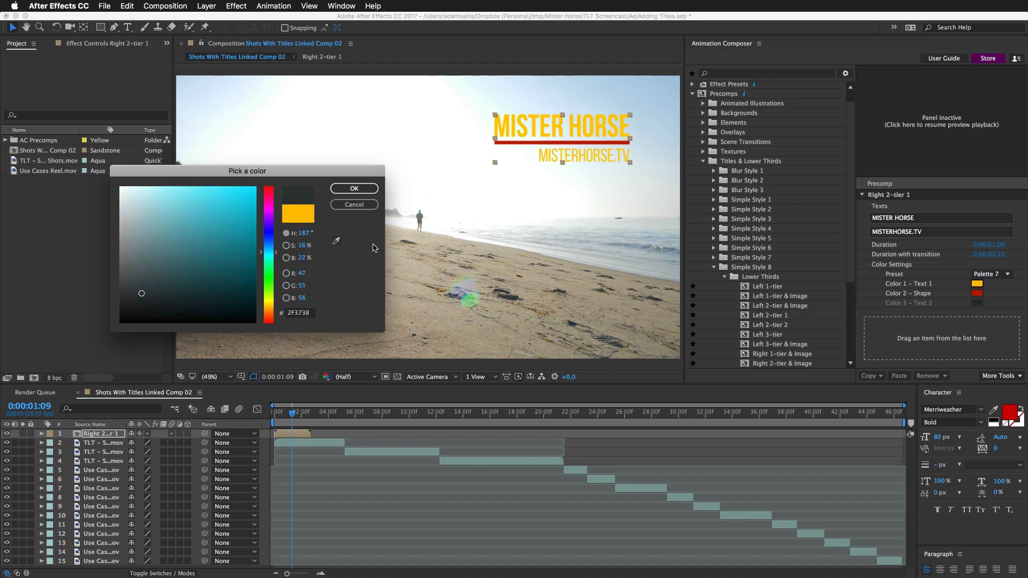
left_click(141, 306)
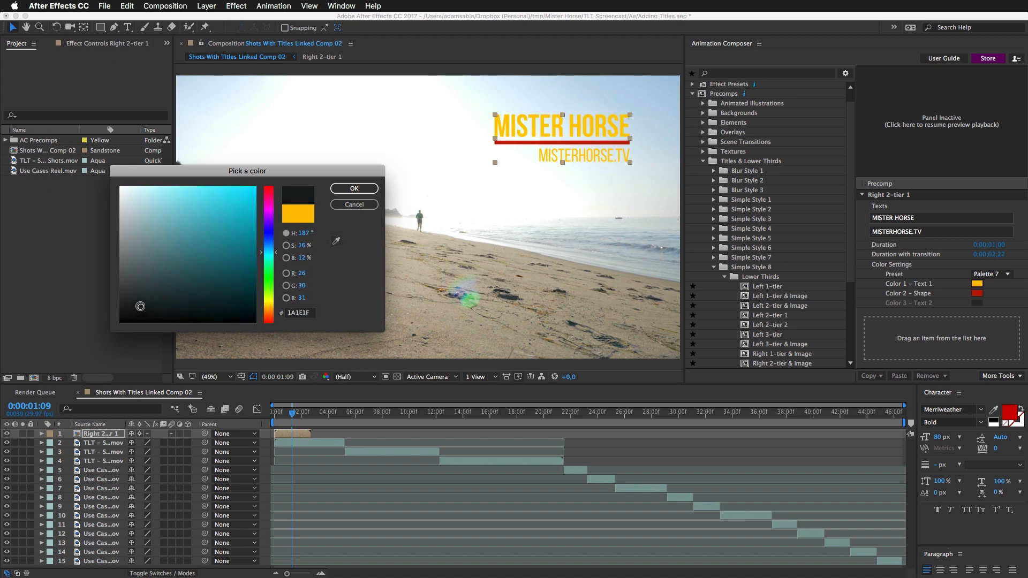
key("Return")
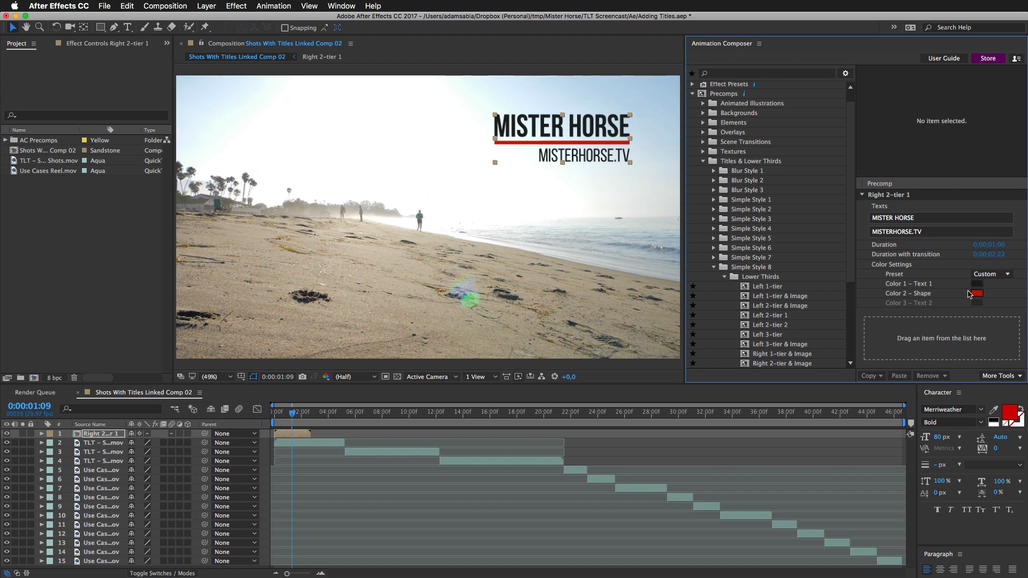
Set the title's Color 2 – Shape to the dark red 350600
left_click(975, 296)
left_click_drag(245, 255, 256, 296)
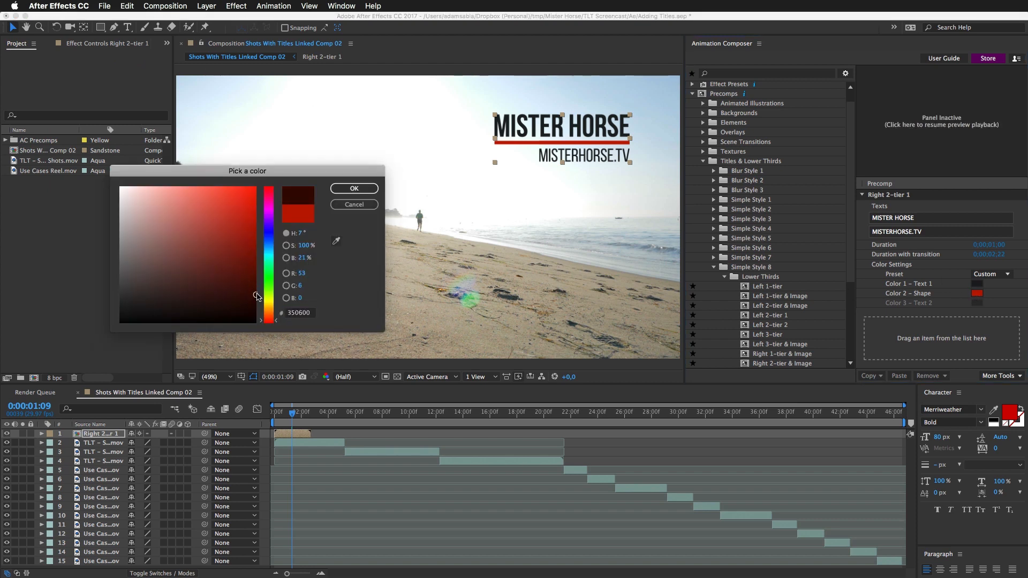
key("Return")
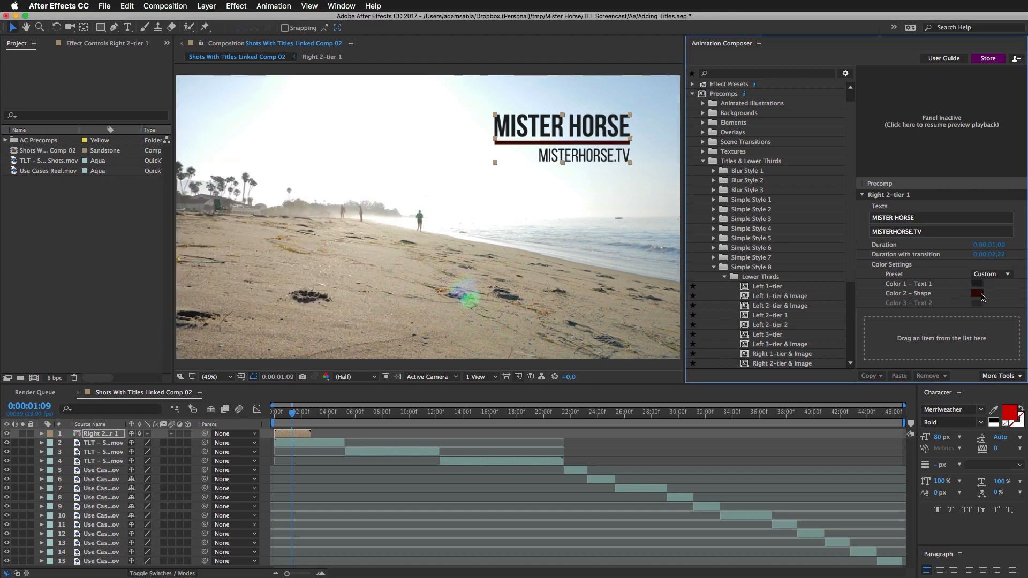
Match Color 2 – Shape to the title's text by sampling 1A1E1F from the lettering
left_click(984, 297)
left_click(336, 240)
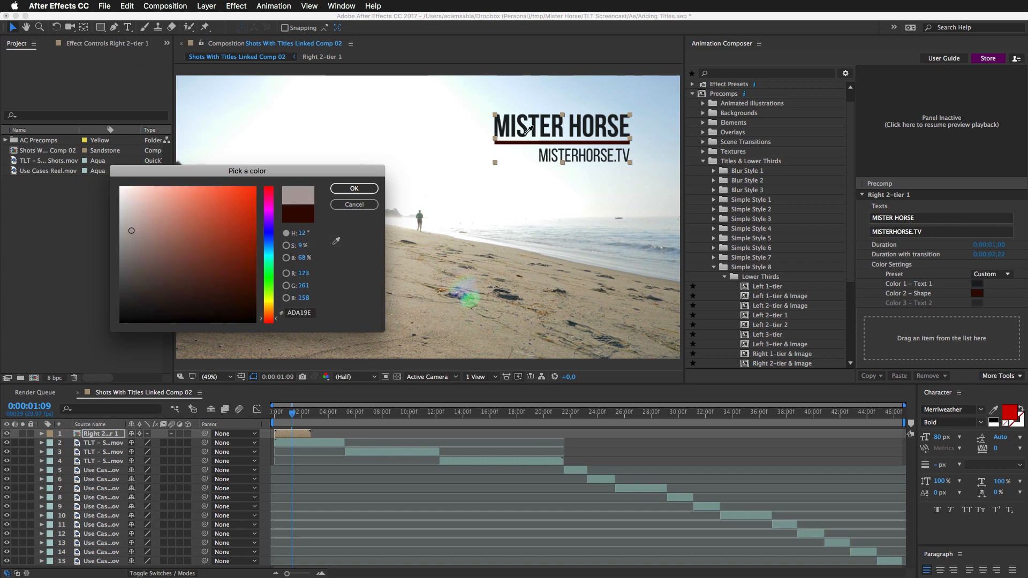
left_click(527, 131)
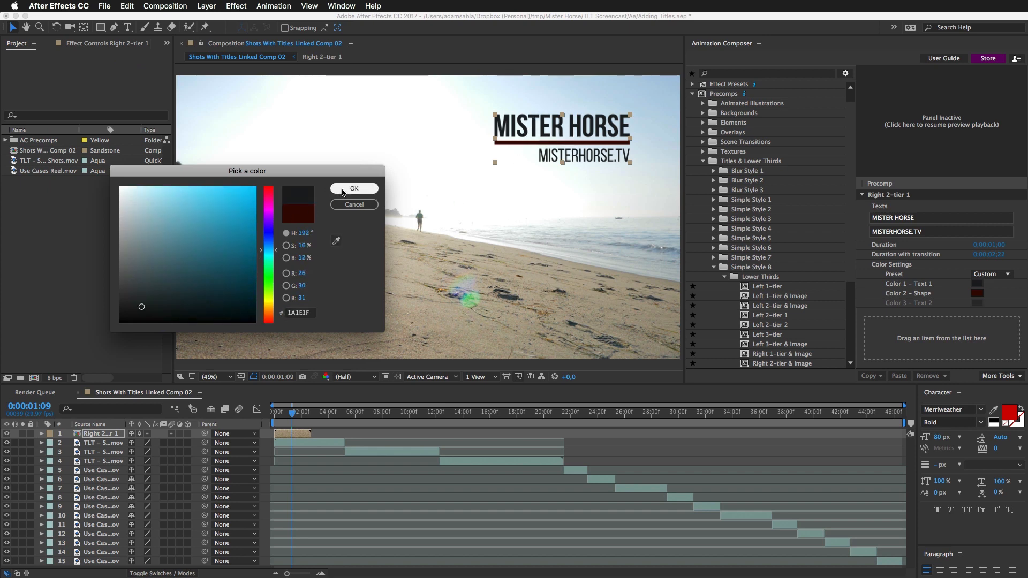
left_click(343, 190)
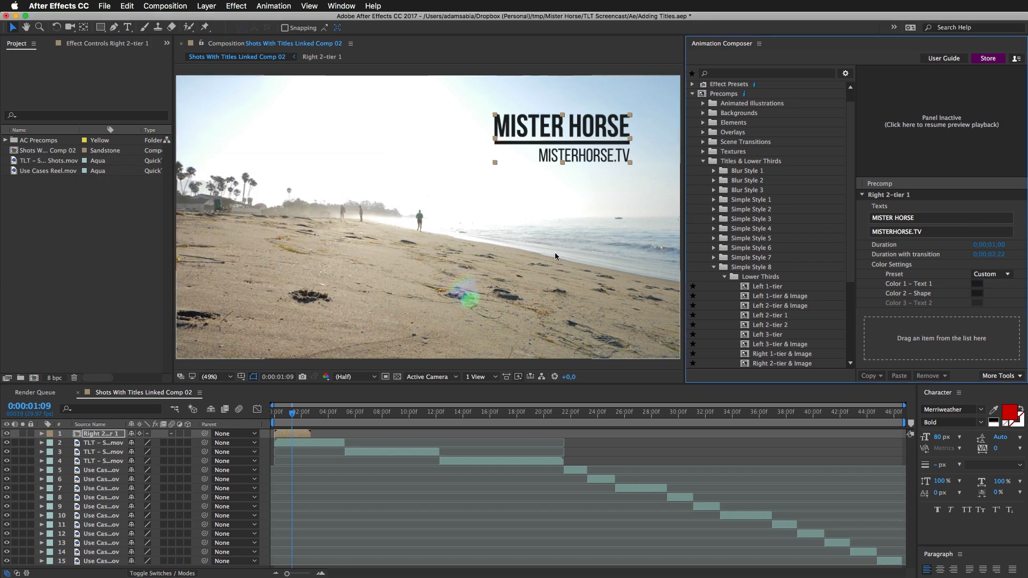
Change the title's two text lines to "Running on sand" and "feels so good"
left_click(897, 216)
type("Running on sand")
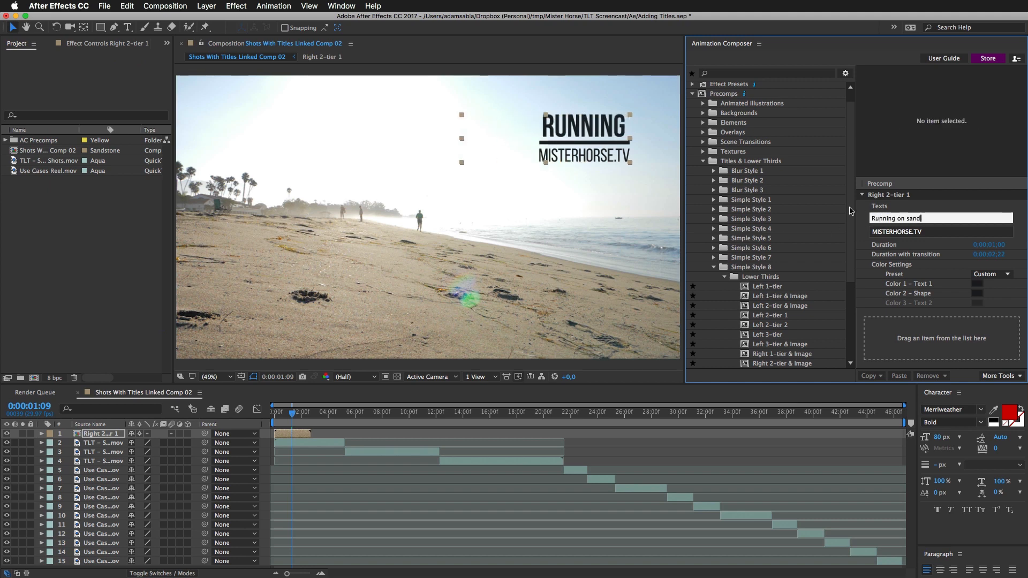
key("Tab")
type("feels so good")
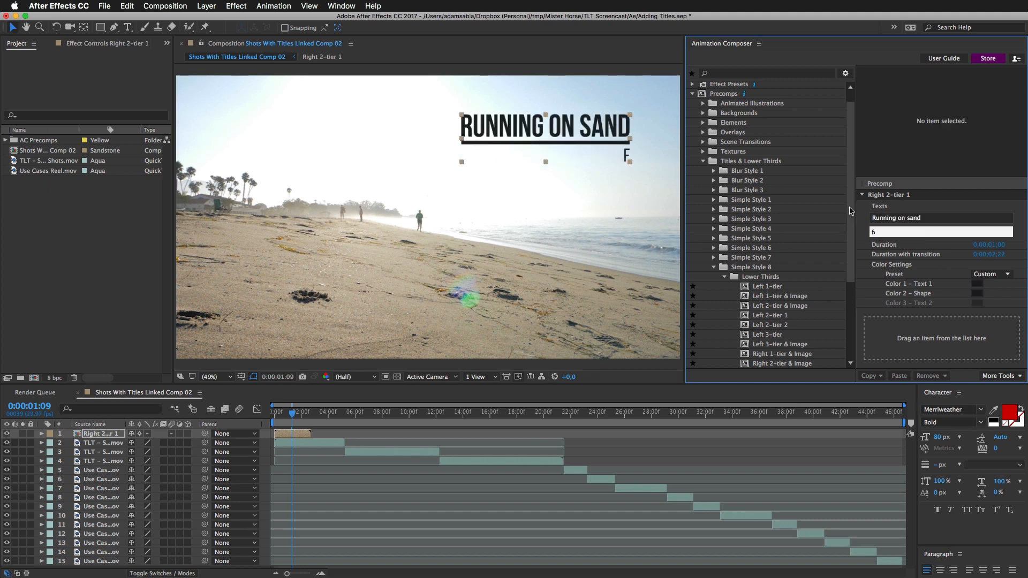
left_click(868, 246)
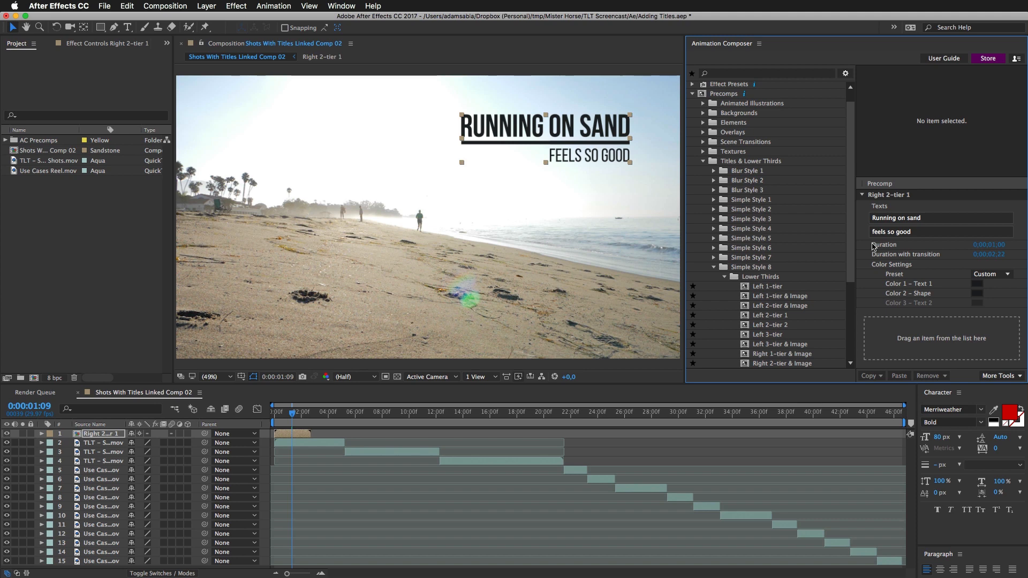
Set the Right 2-tier 1 title's duration to 0;00;01;28 and preview its animation from the start of the composition
left_click(989, 245)
key("Return")
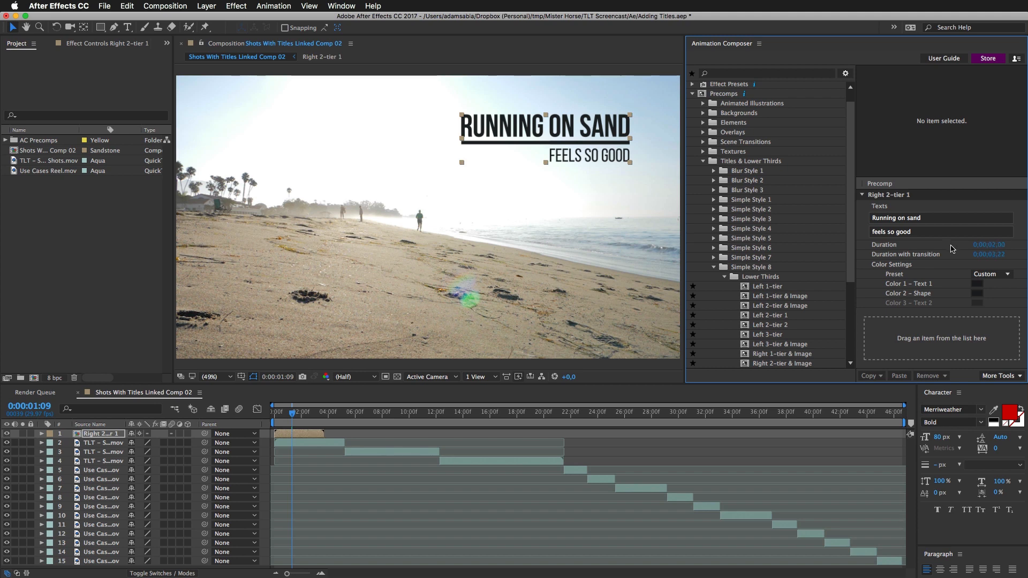
left_click(303, 437)
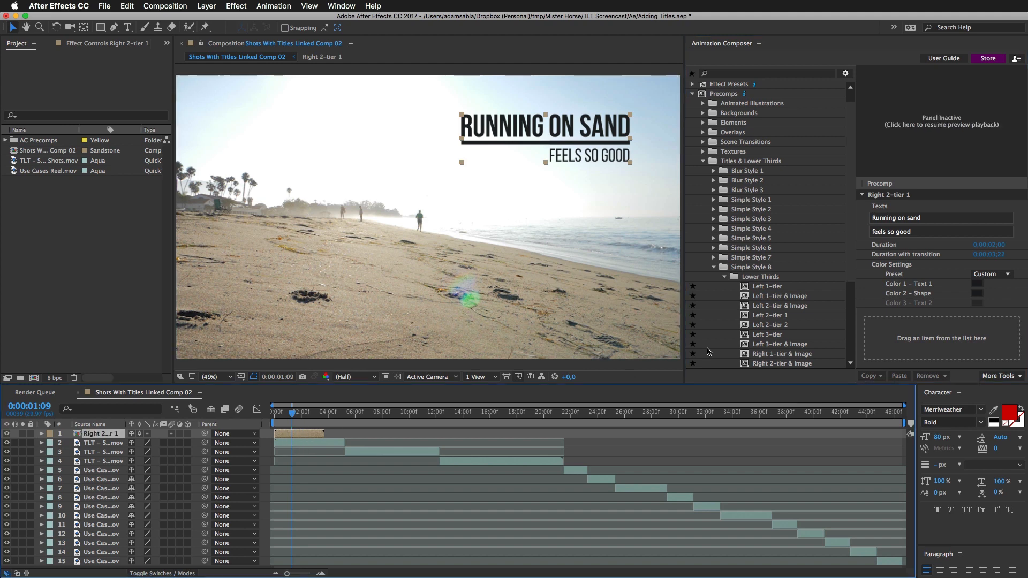
mouse_move(990, 246)
left_mouse_down()
mouse_move(946, 249)
mouse_move(1012, 247)
mouse_move(990, 248)
left_mouse_up()
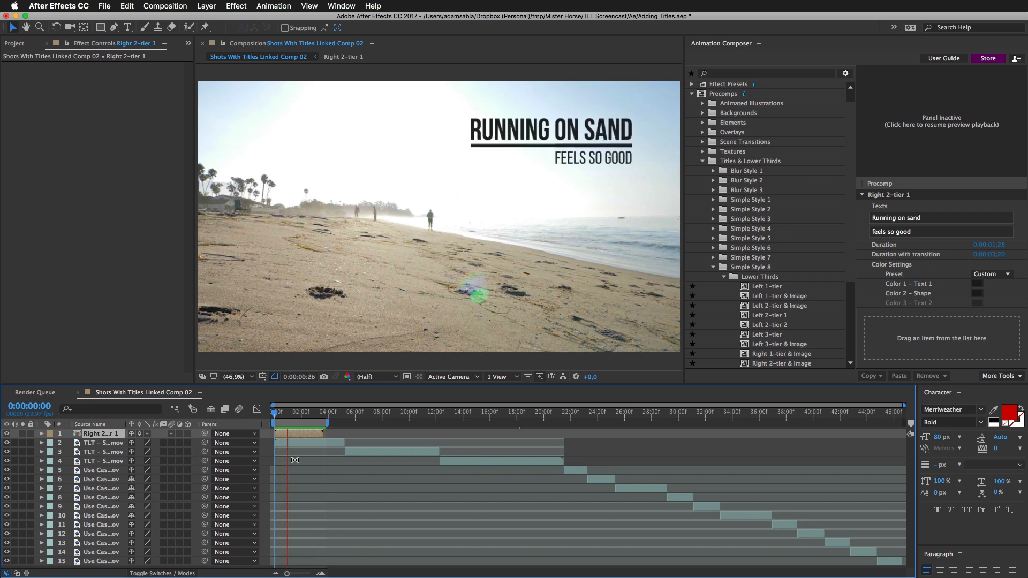
key("space")
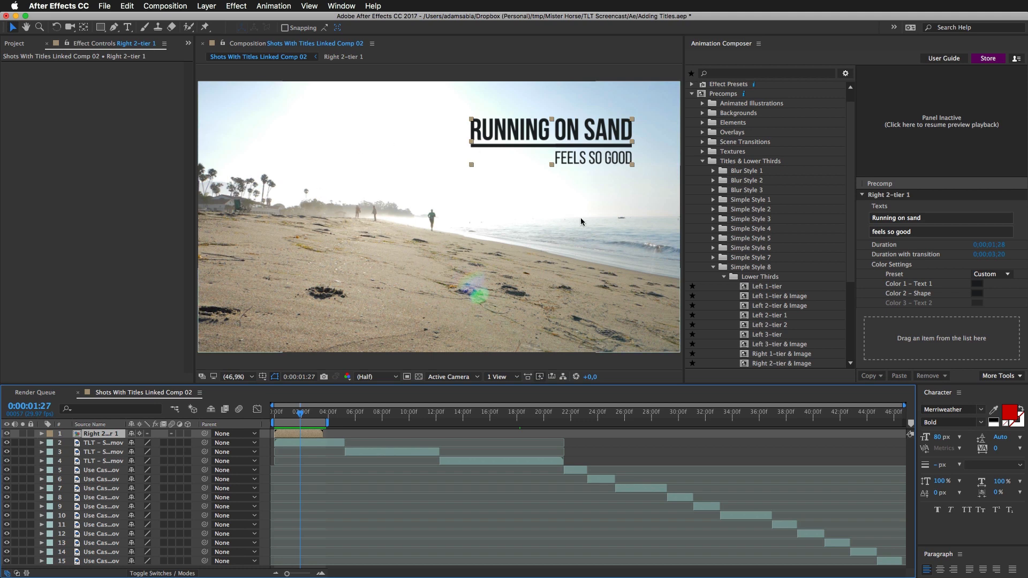
Add the Soft Vignette 2 overlay precomp to the composition with a 10-second duration
left_click(726, 134)
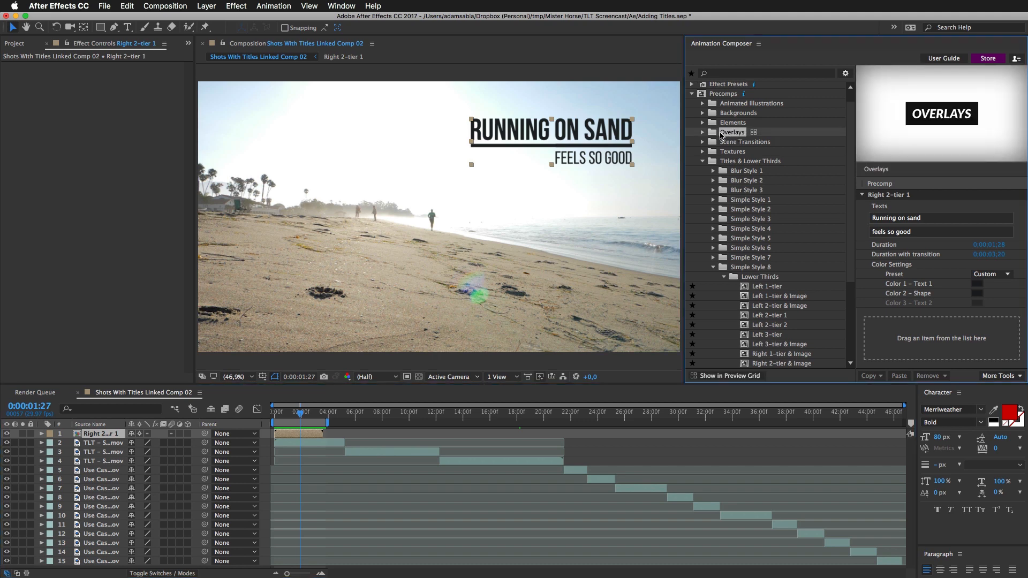
left_click(703, 133)
left_click(737, 143)
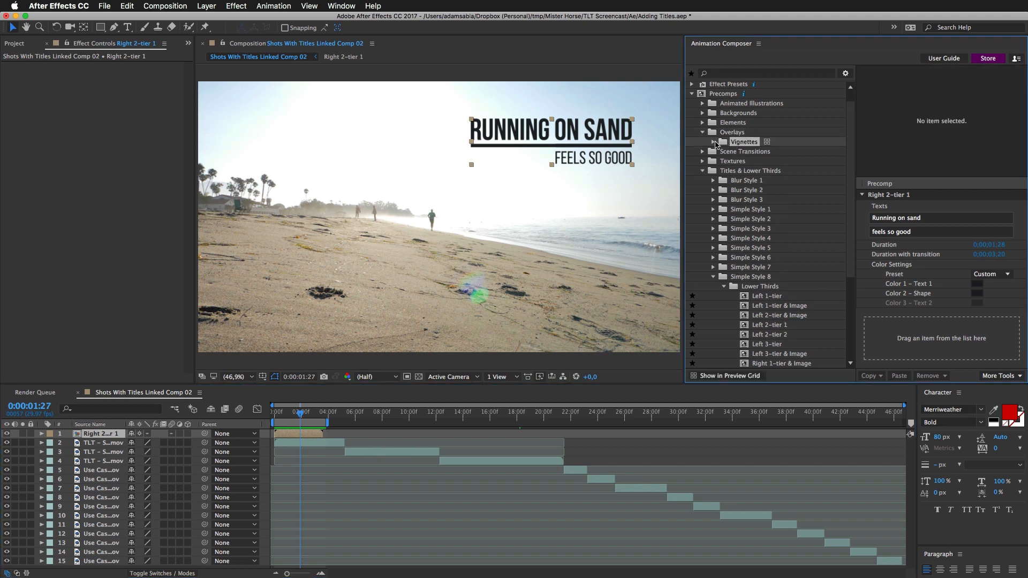
left_click(714, 142)
left_click(776, 182)
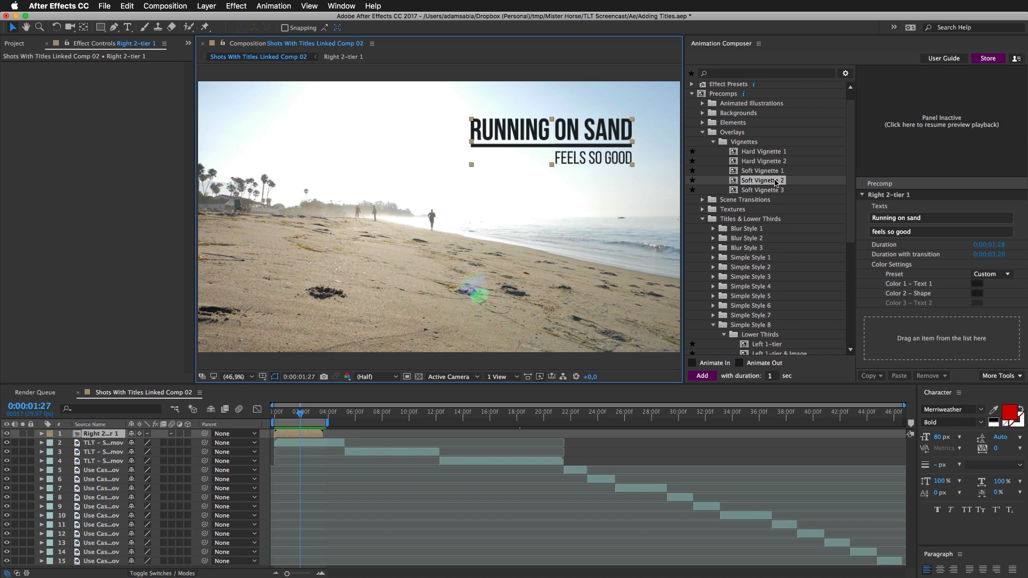
left_click(772, 376)
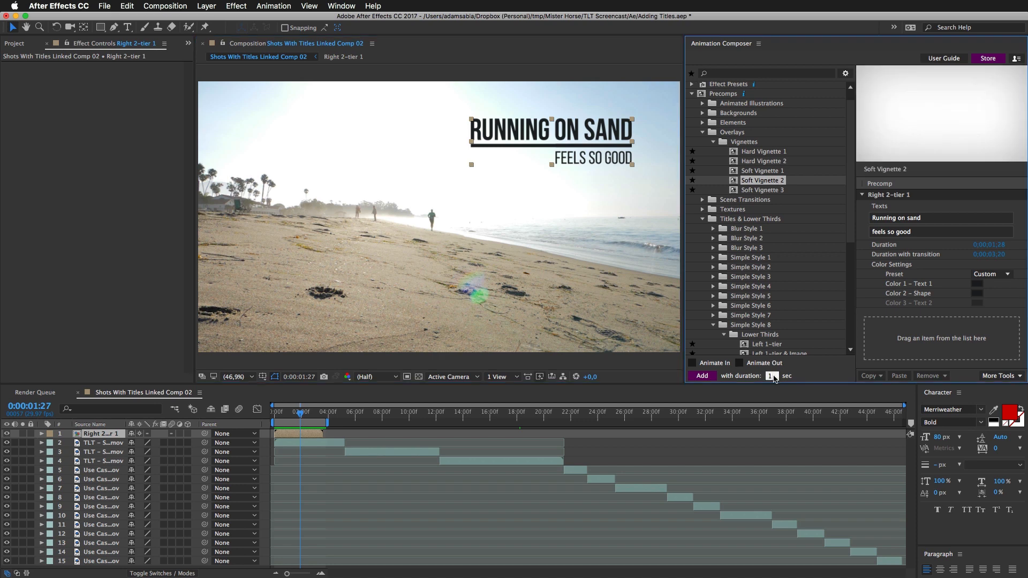
left_click(711, 376)
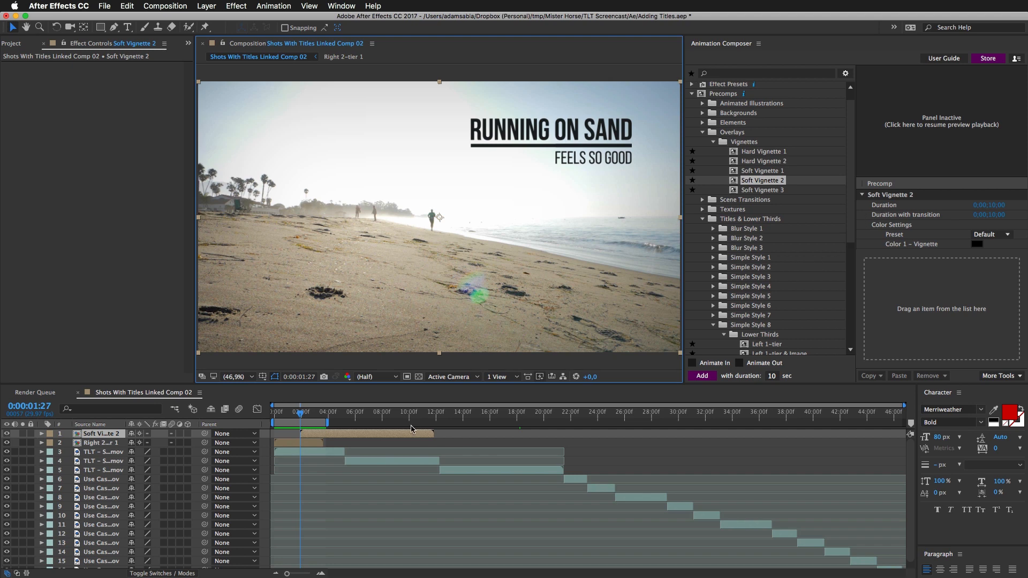
Shift the vignette layer earlier so it covers the start of the composition, and preview the first shot
left_click_drag(388, 436, 352, 436)
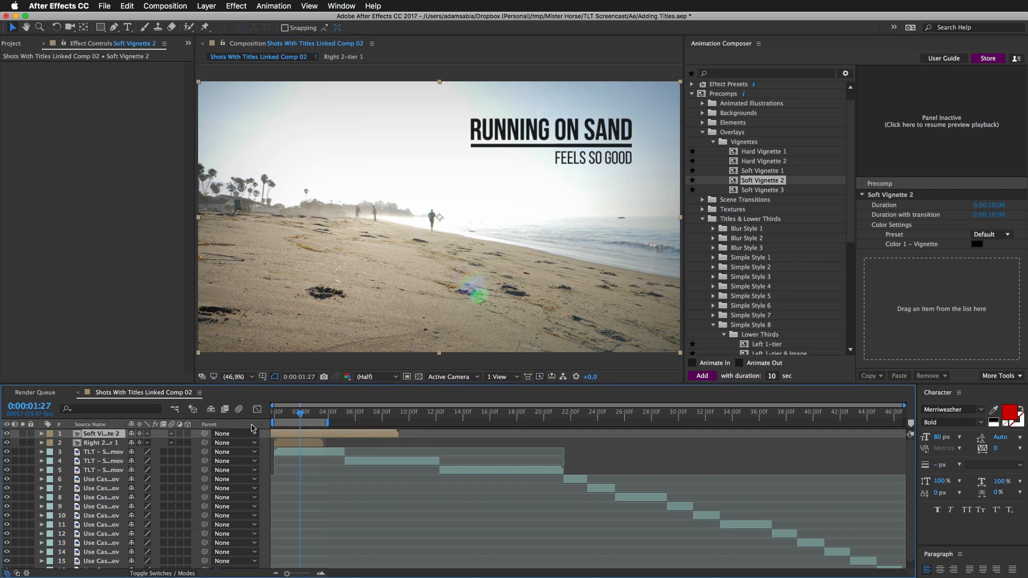
left_click(281, 414)
key("space")
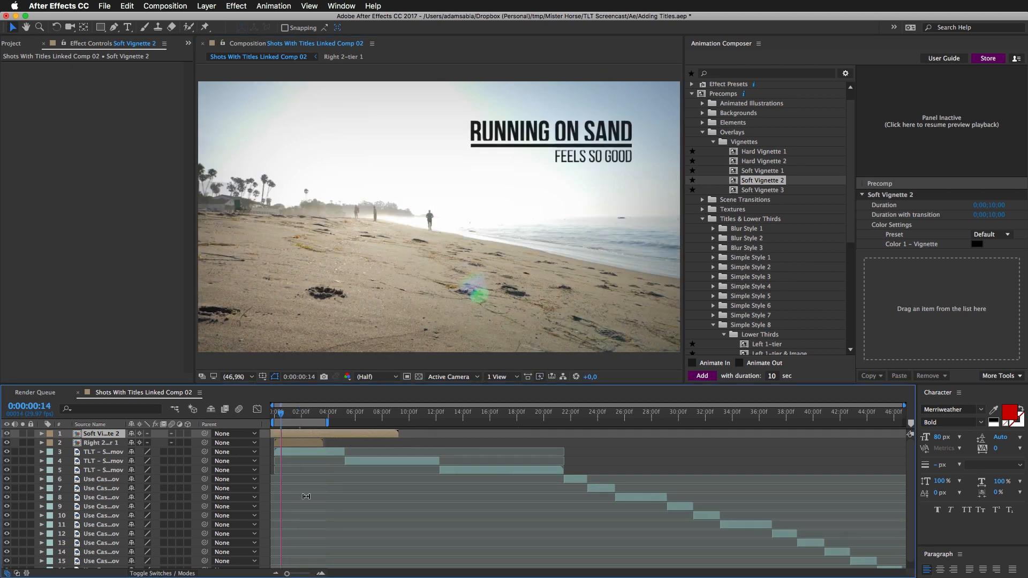
key("space")
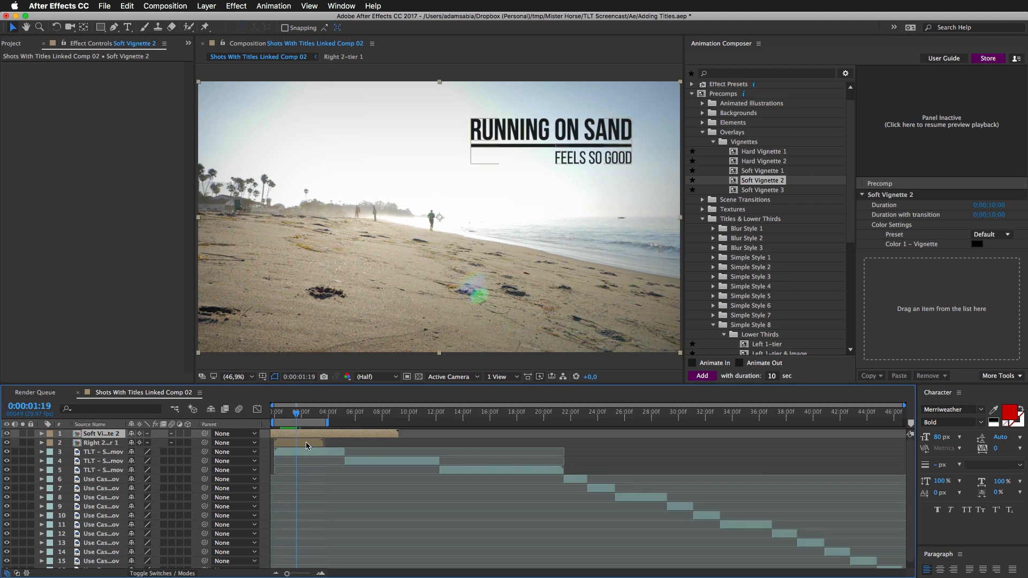
Create a new adjustment layer above the other layers and apply the Lumetri Color effect to it
left_click(272, 5)
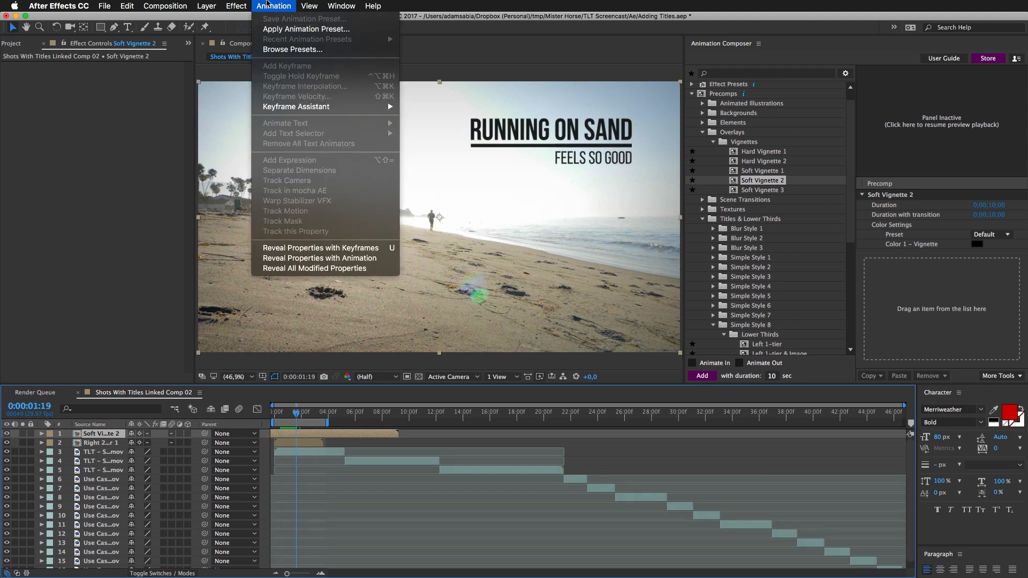
mouse_move(207, 7)
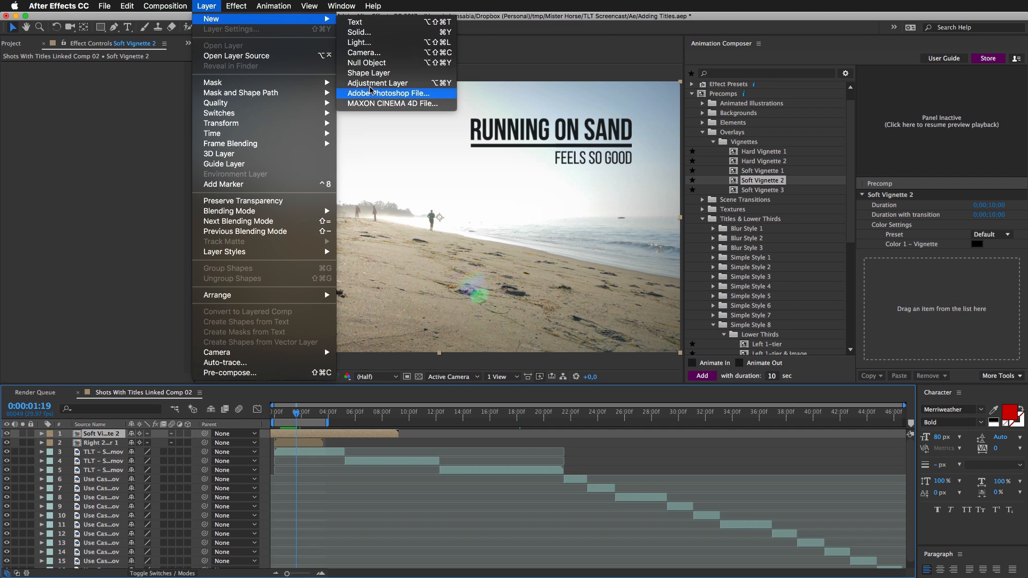
left_click(369, 84)
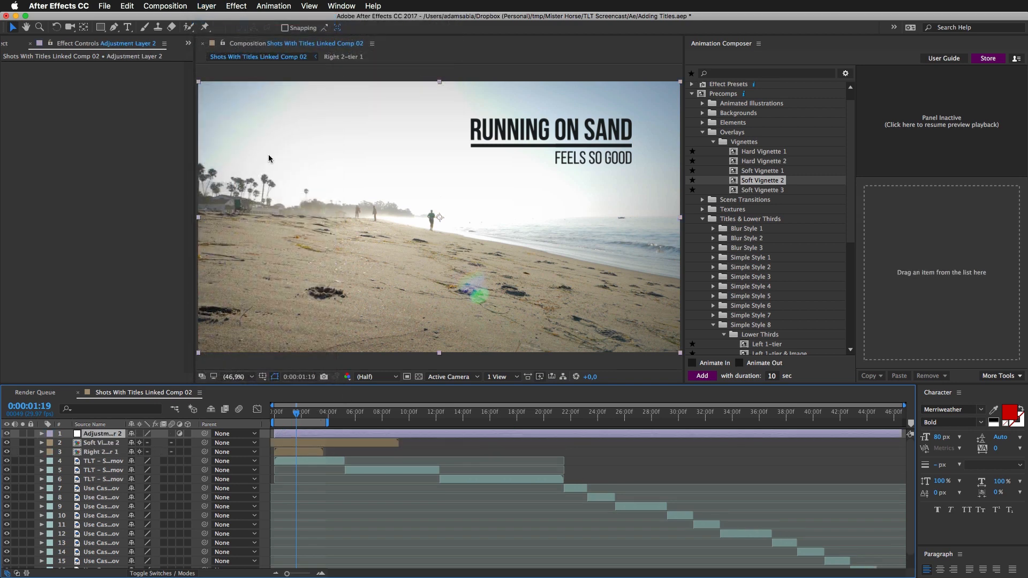
left_click(276, 4)
mouse_move(236, 7)
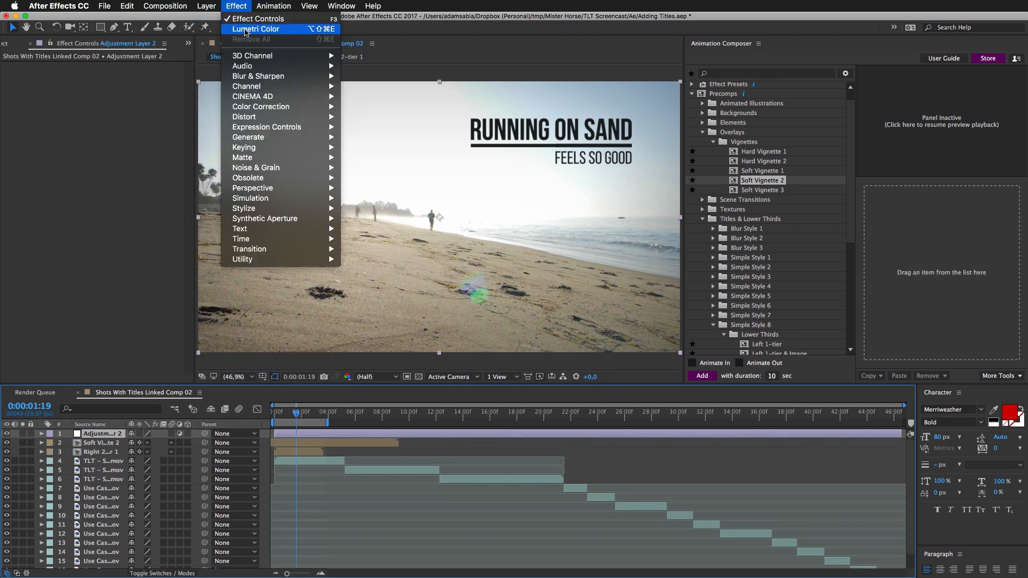
left_click(242, 31)
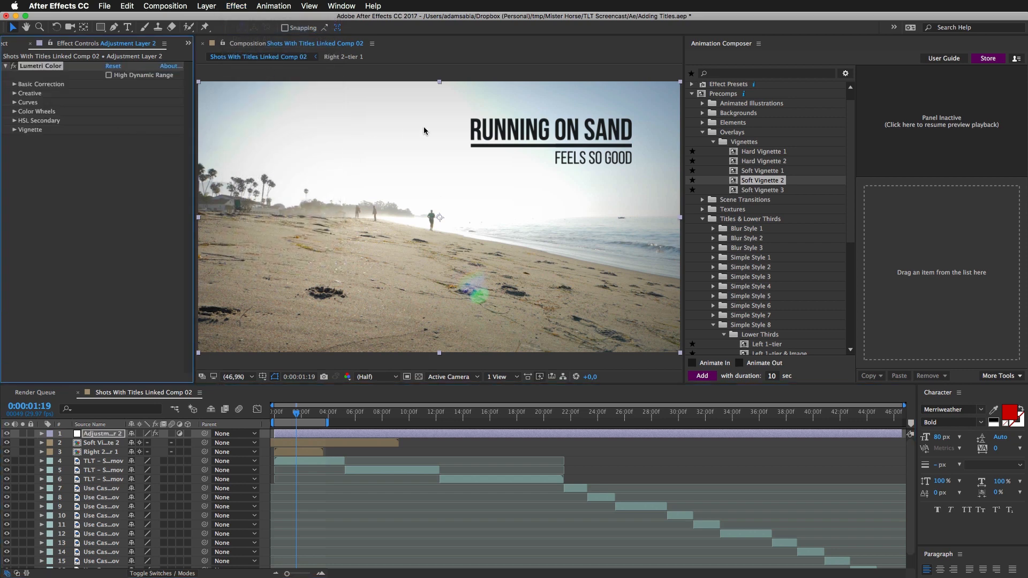
Set Lumetri's Creative look to CineSpace2383sRGB6bit at intensity 48 and shift the Highlight Tint slightly off centre
left_click(15, 93)
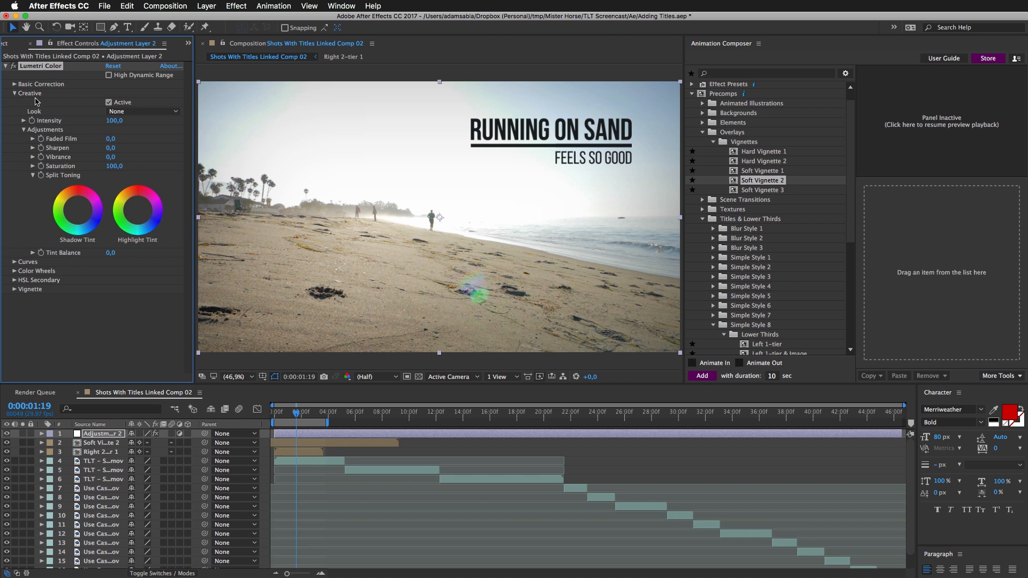
left_click(135, 112)
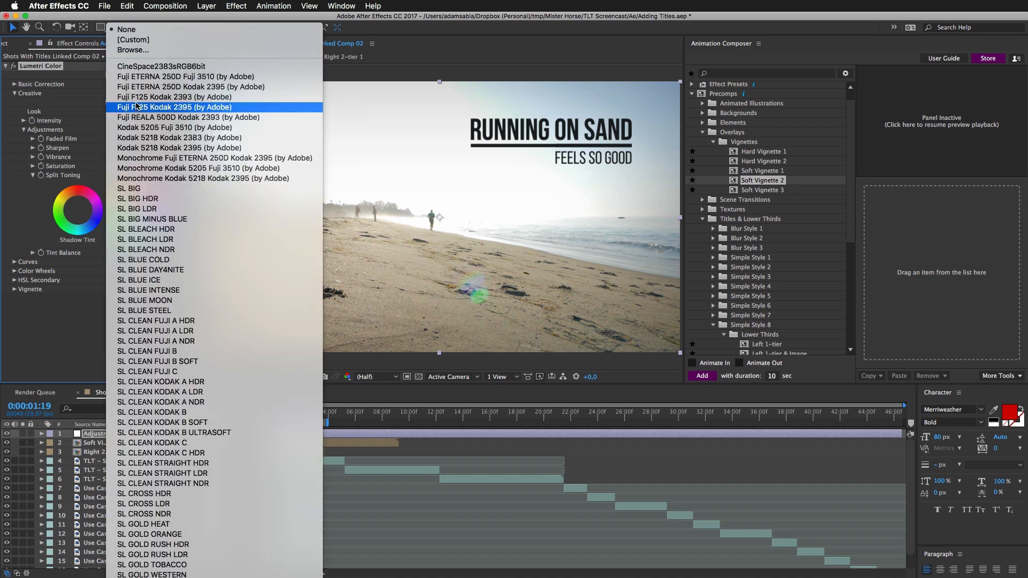
left_click(162, 68)
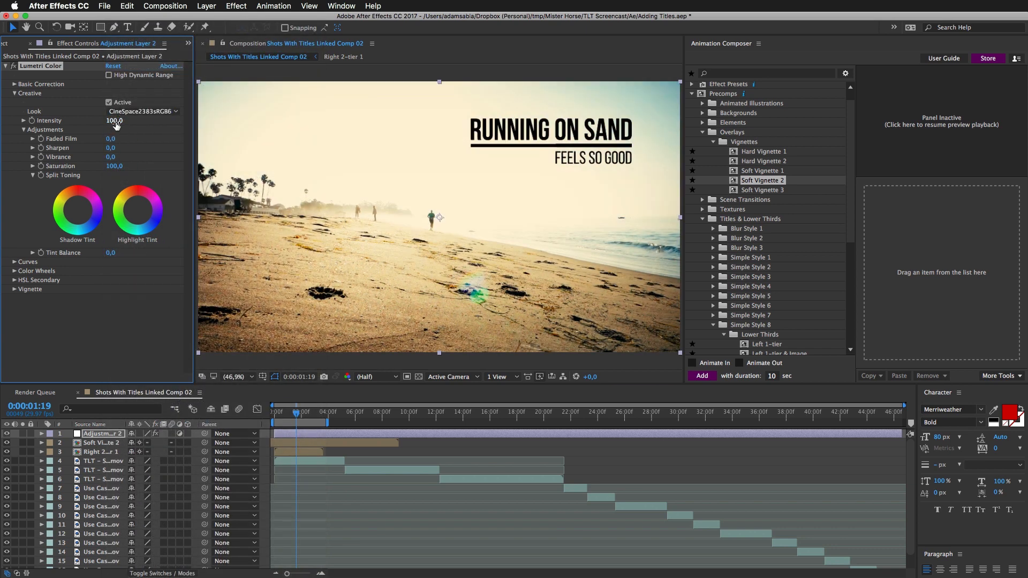
left_click_drag(116, 122, 89, 123)
left_click_drag(137, 210, 140, 208)
Nudge the Running on sand title slightly inward from the frame's upper-right corner and preview the graded shot from the start
left_click_drag(304, 412, 284, 417)
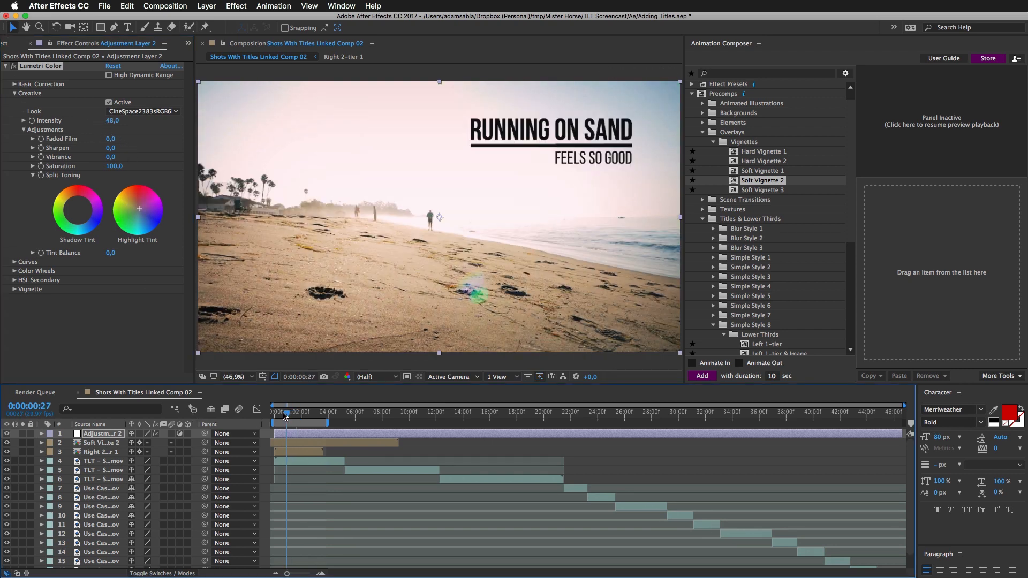
left_click(307, 452)
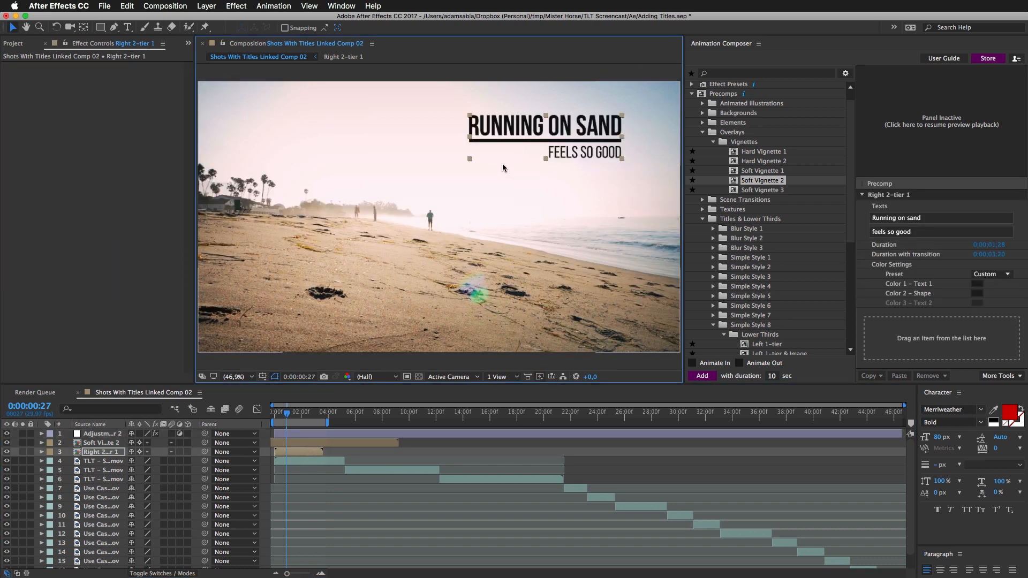
key("shift+Up")
key("shift+Up")
key("shift+Down")
key("Home")
key("space")
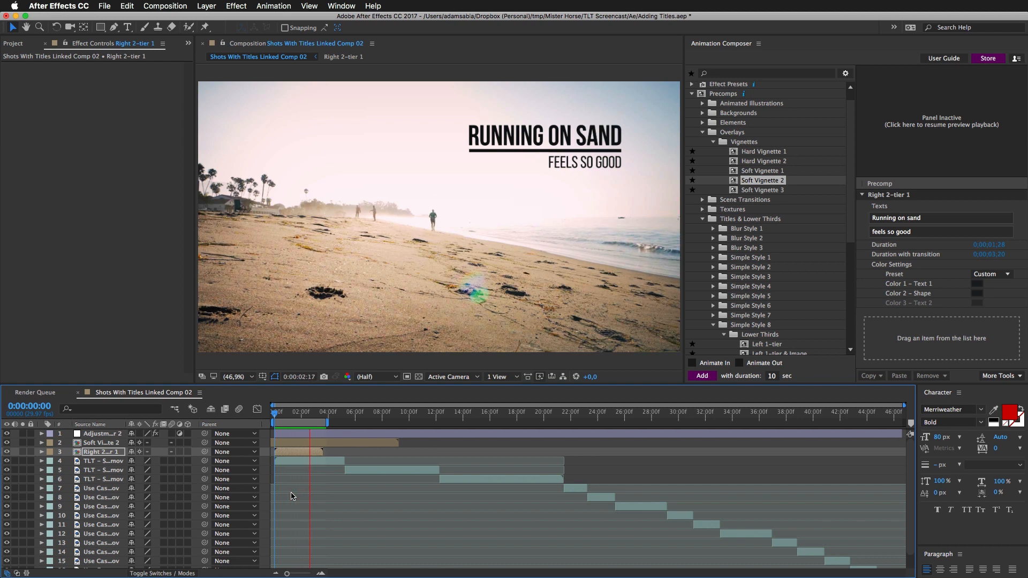
key("space")
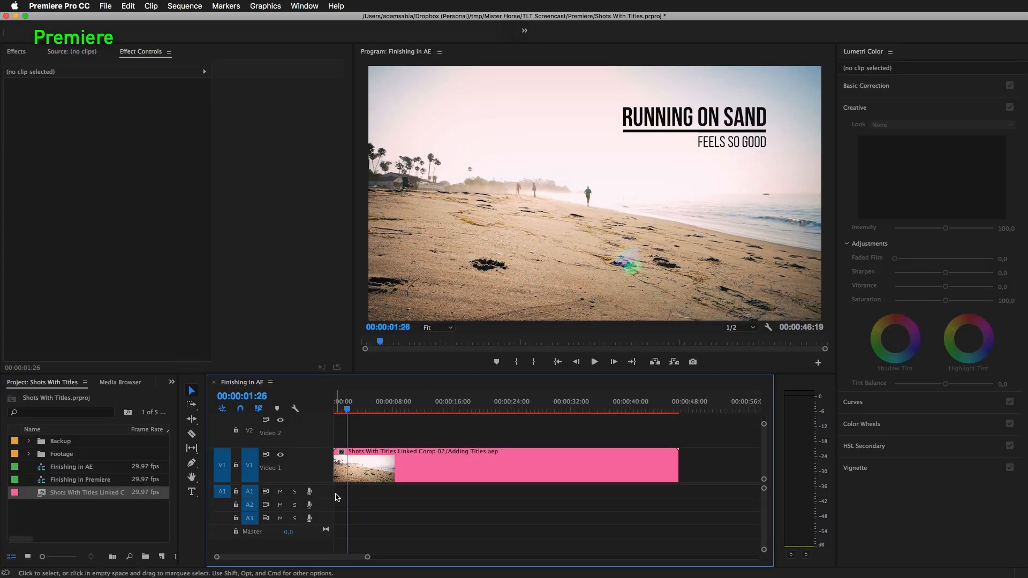
Switch to Premiere Pro and play the linked composition in the Finishing in AE sequence from the beginning
left_click(413, 461)
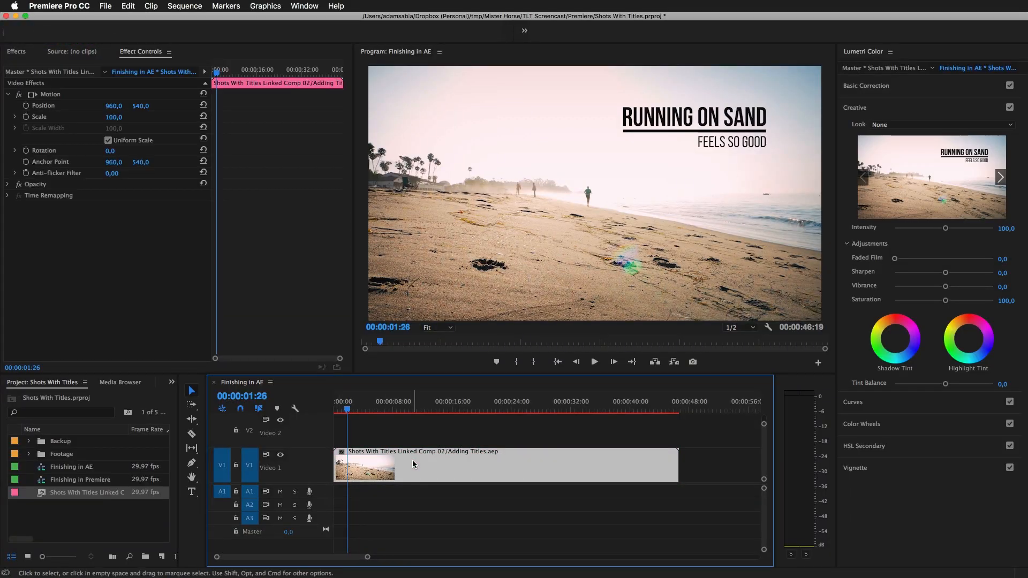
key("Home")
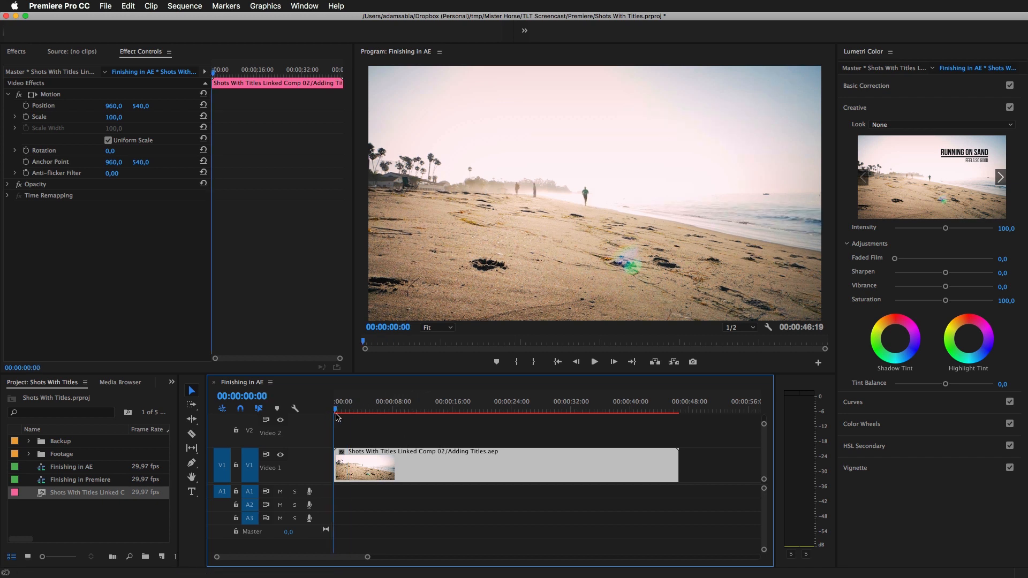
key("space")
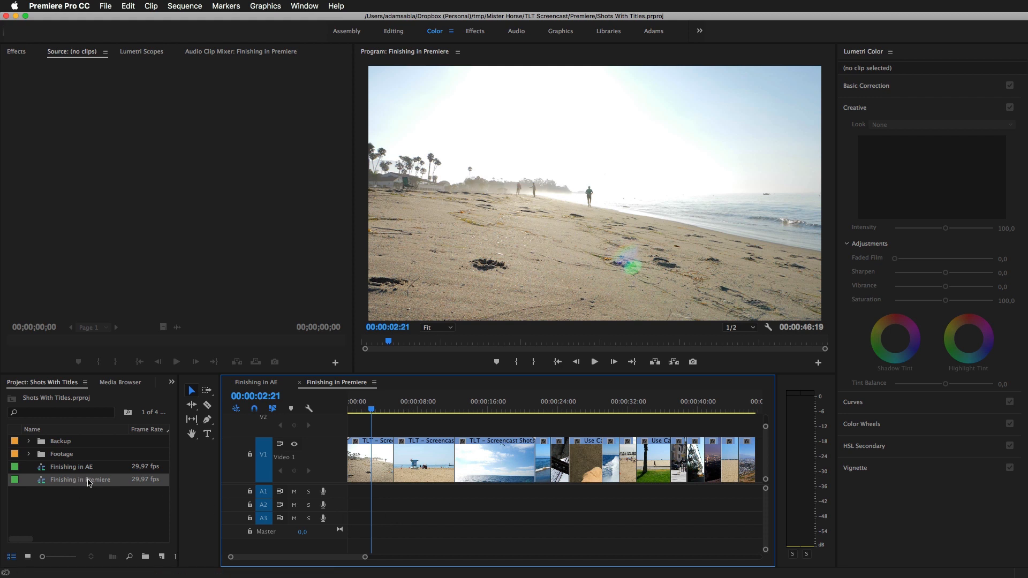
Replace the dark bridge clip at 00:00:24:07 in the Finishing in Premiere sequence with an After Effects composition
left_click_drag(538, 410, 562, 411)
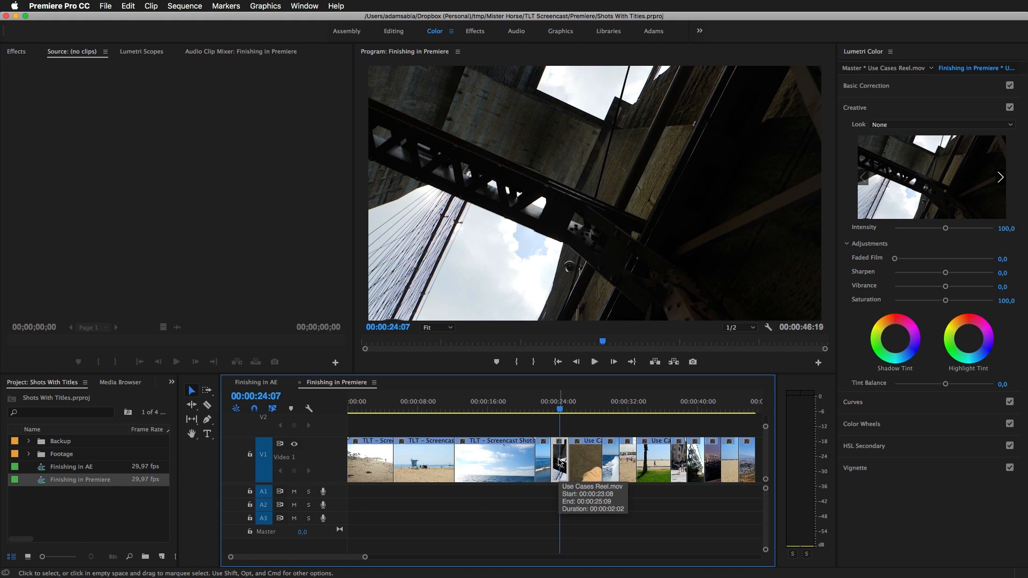
right_click(561, 457)
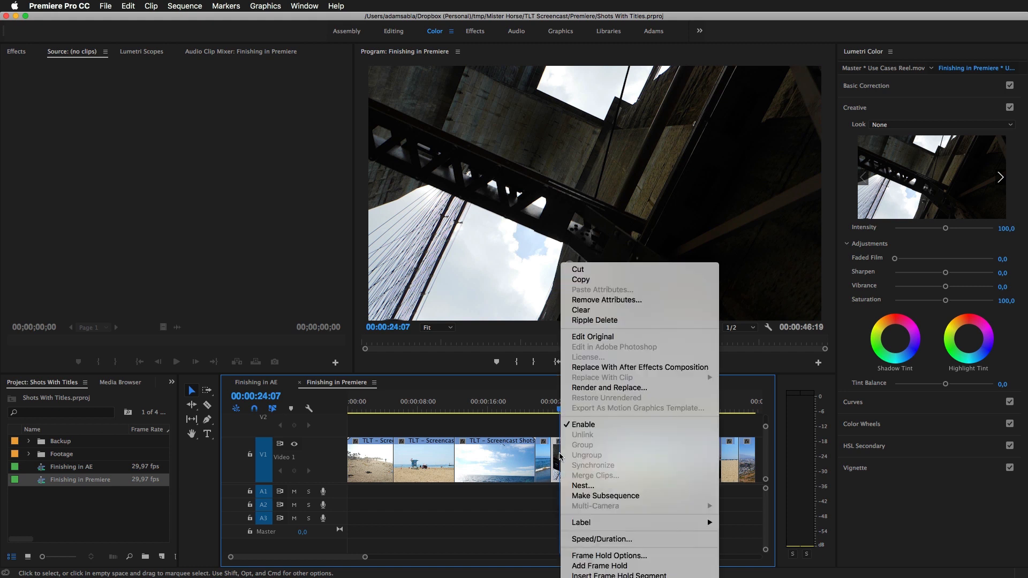
left_click(585, 368)
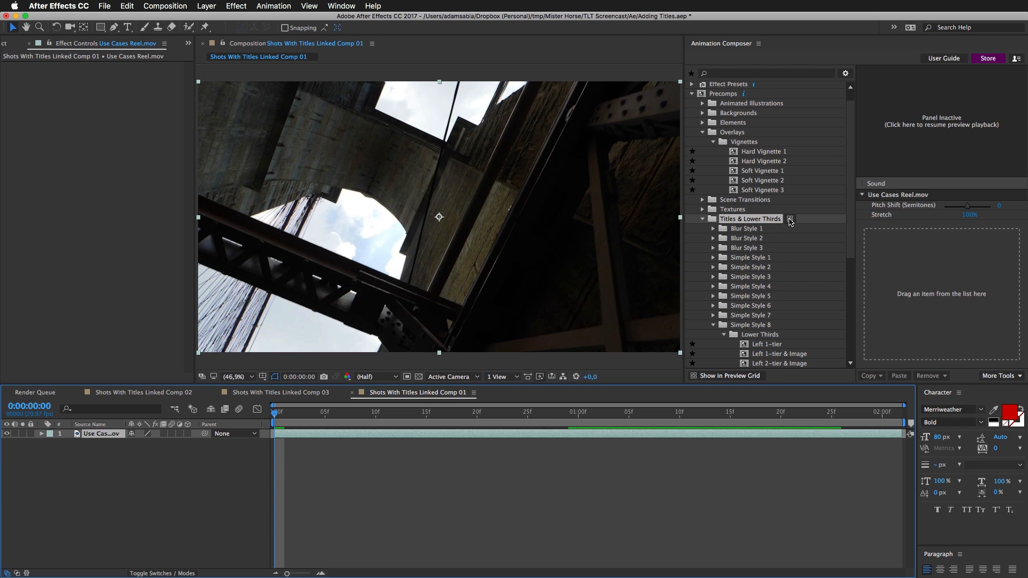
Add the Right 2-tier 1 lower third from Simple Style 4 to the bridge shot with a 2-second duration, animated in and out
left_click(790, 220)
left_click(543, 230)
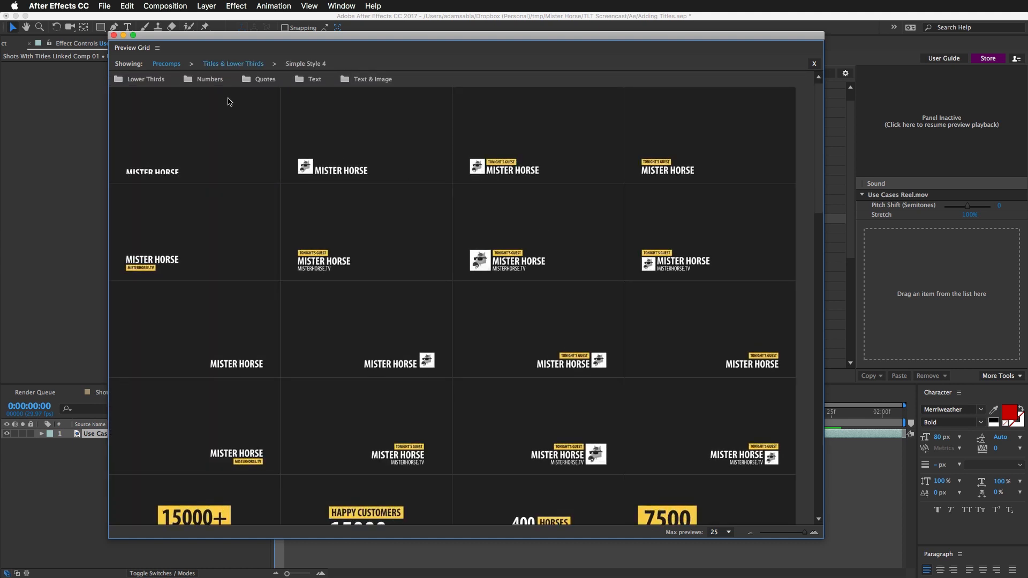
left_click(167, 80)
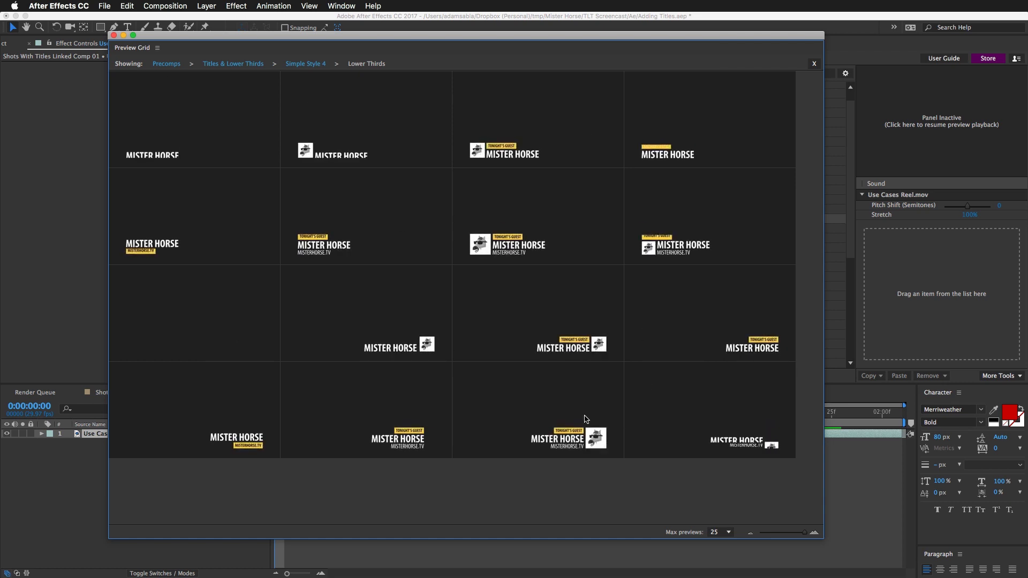
left_click(717, 339)
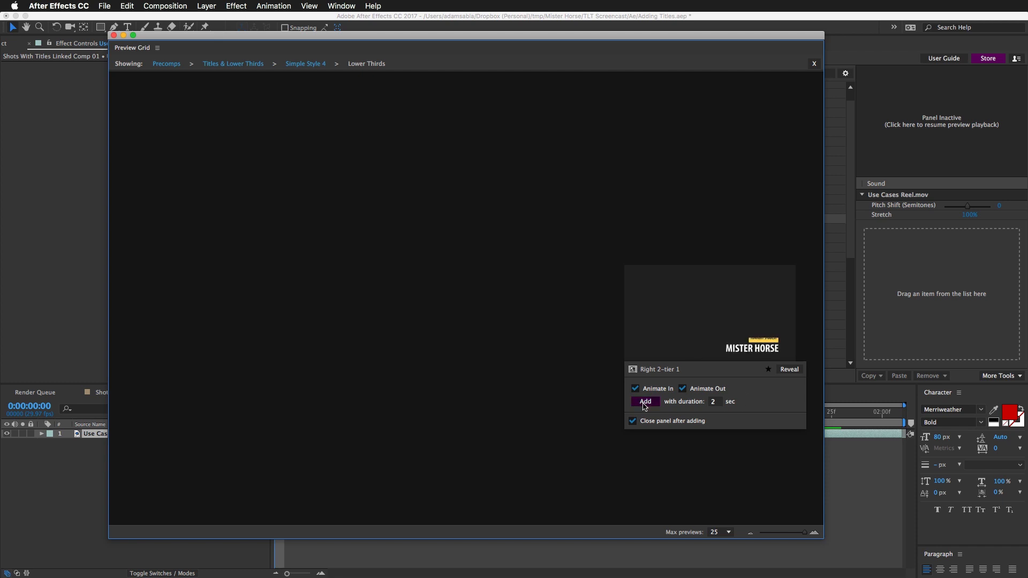
left_click(660, 402)
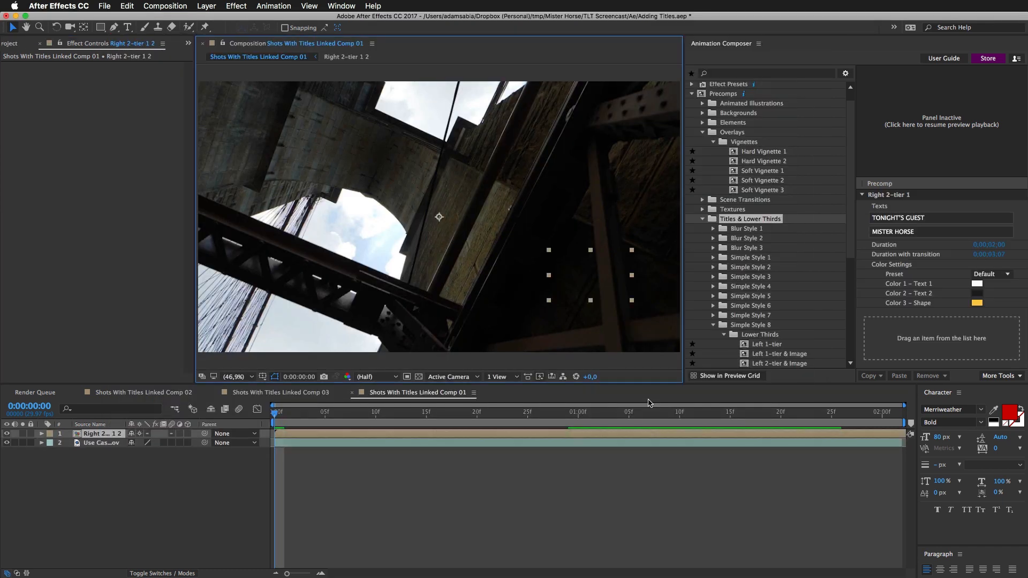
Delay the new lower third to start at about frame 14 and preview the bridge shot
left_click_drag(547, 436, 689, 435)
key("space")
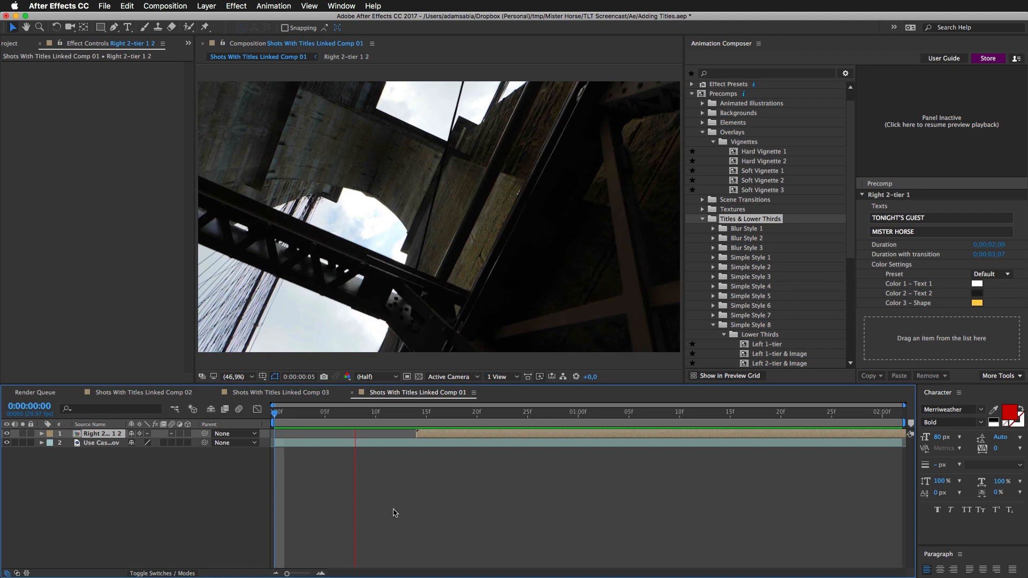
Stop the preview and change the lower third's shape color (Color 3) from the preset to a dark red
key("space")
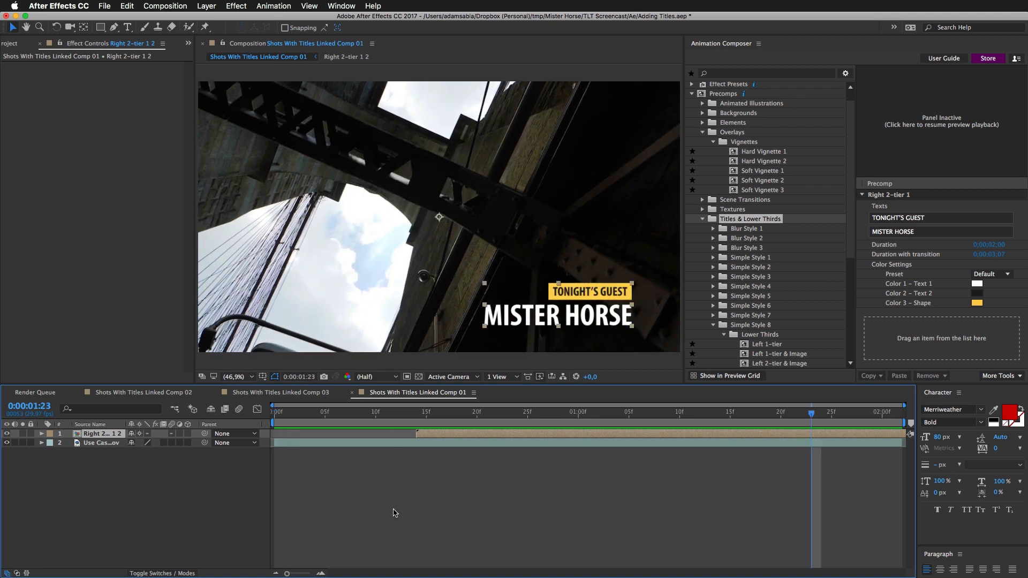
left_click(976, 303)
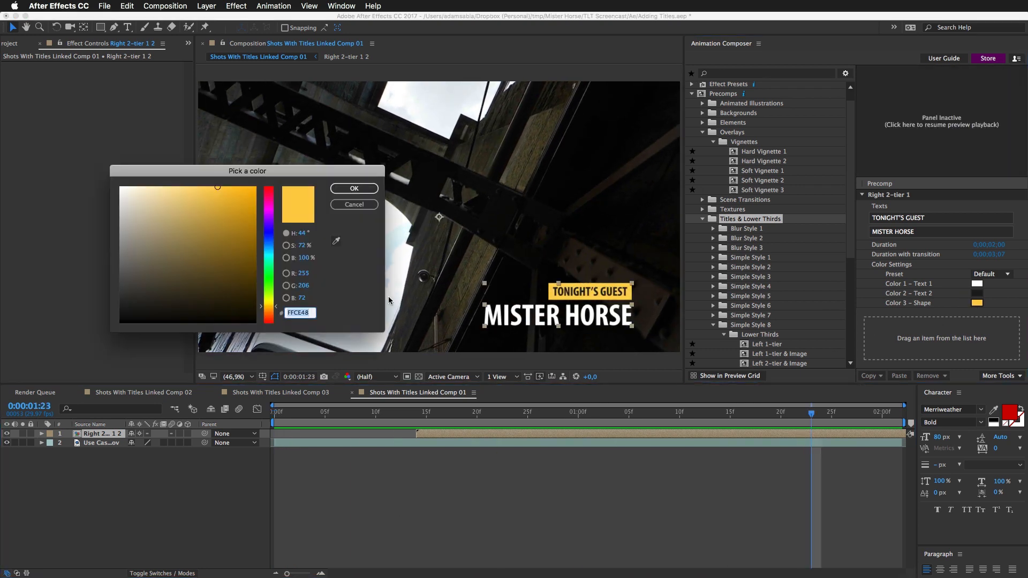
left_click(270, 186)
left_click(249, 213)
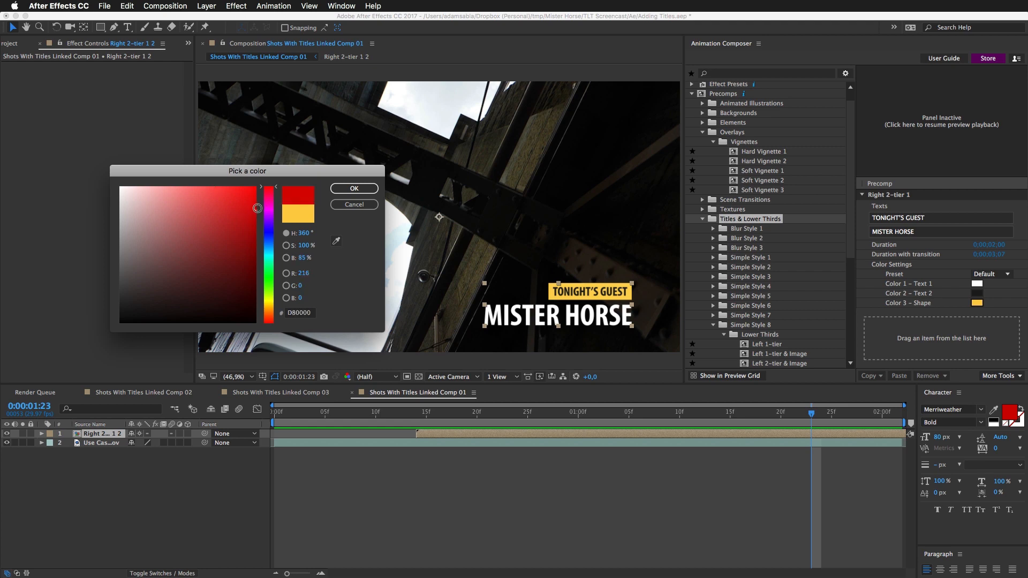
key("Return")
Set the lower third's Color 2 for the TONIGHT'S GUEST text to white and save the project
left_click(976, 293)
left_click_drag(166, 208, 85, 181)
key("Return")
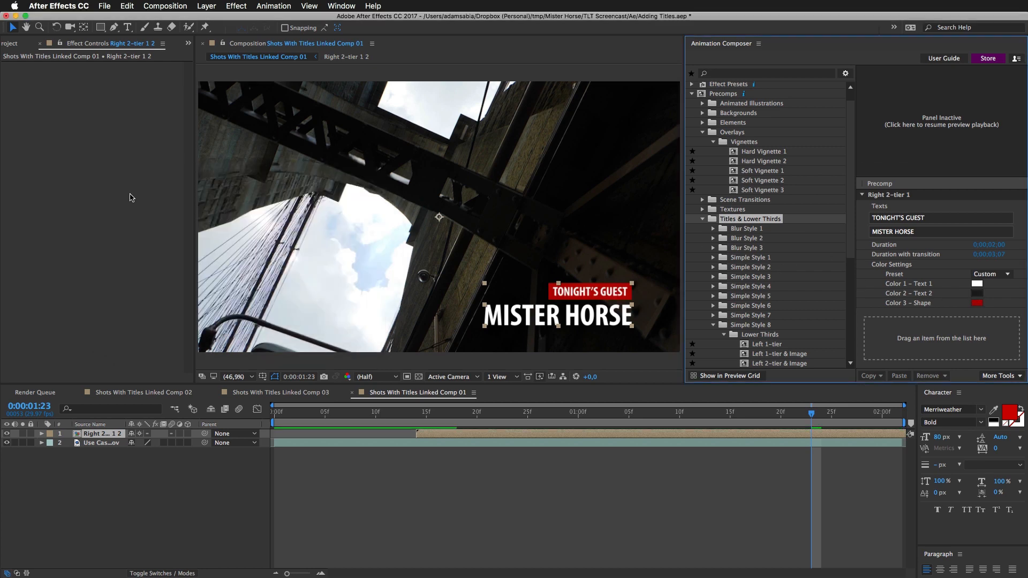
left_click(392, 475)
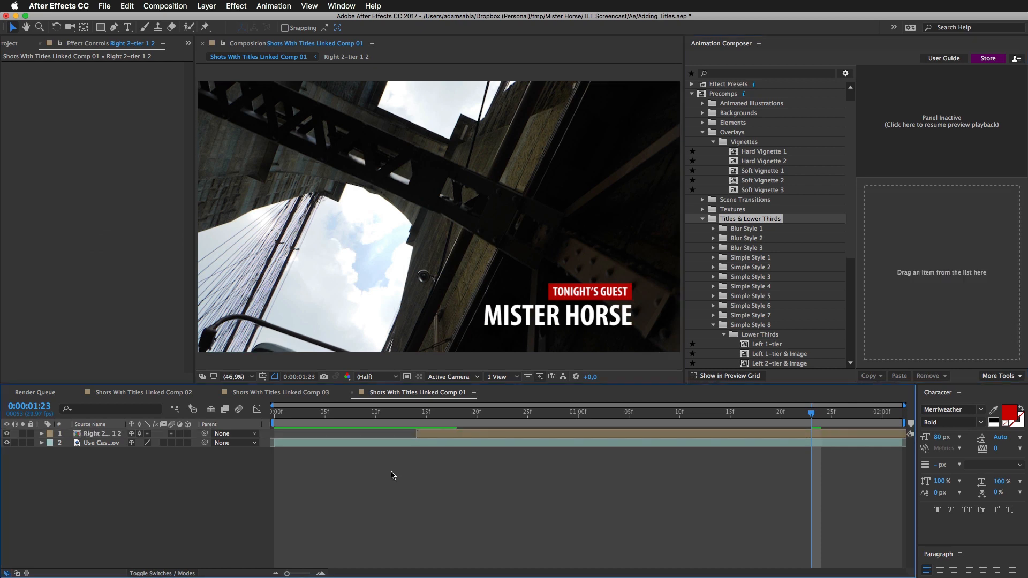
key("super+s")
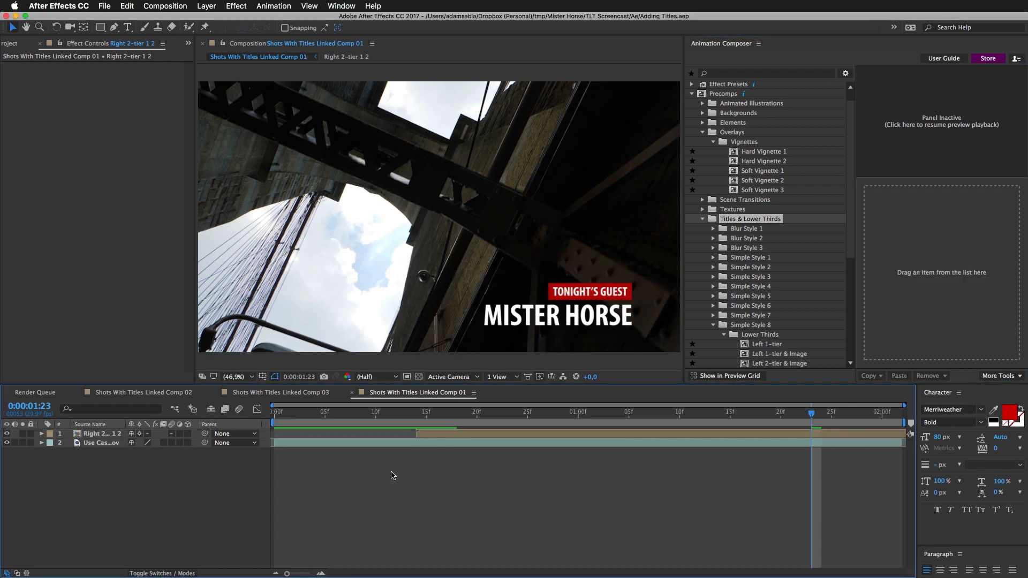
Switch to Premiere Pro and play the bridge shot with its lower third in the Finishing in Premiere sequence
key("super+Tab")
scroll(558, 462, "up", 1)
left_click_drag(556, 409, 546, 409)
key("space")
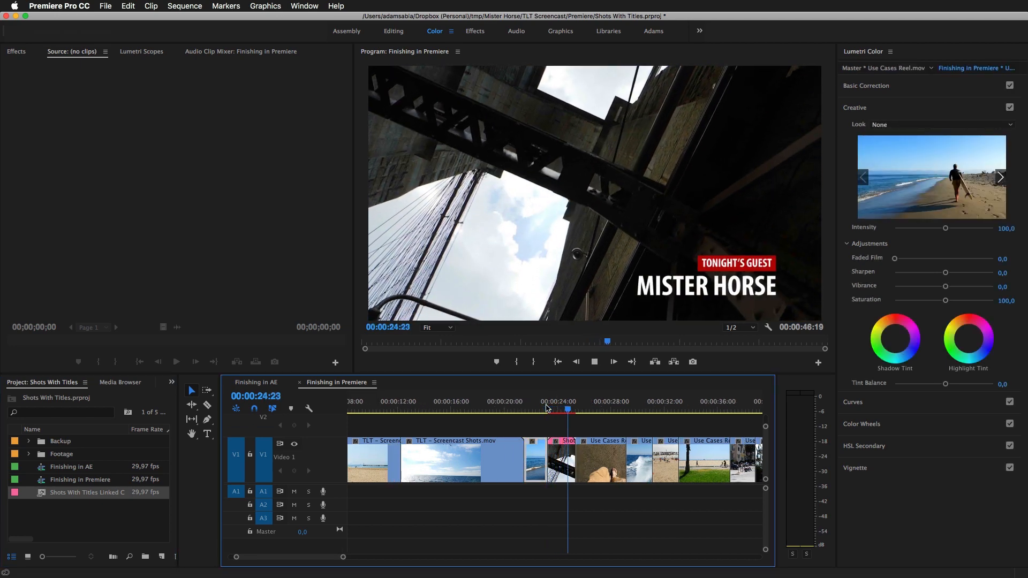
key("space")
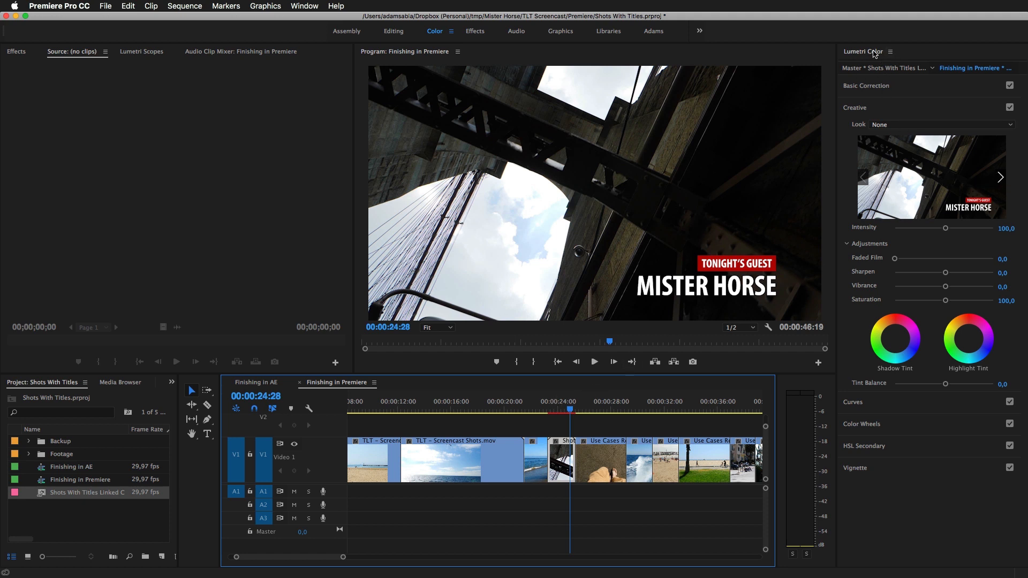
Apply the CineSpace2383sRGB6bit creative look to the bridge composition in Lumetri Color and replace it with the following look
left_click(1000, 177)
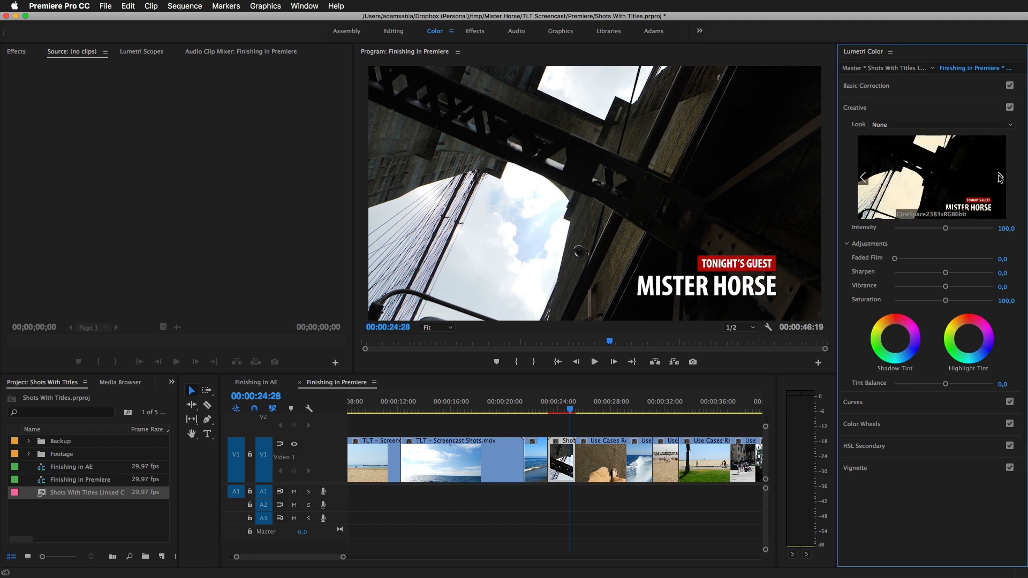
left_click(955, 181)
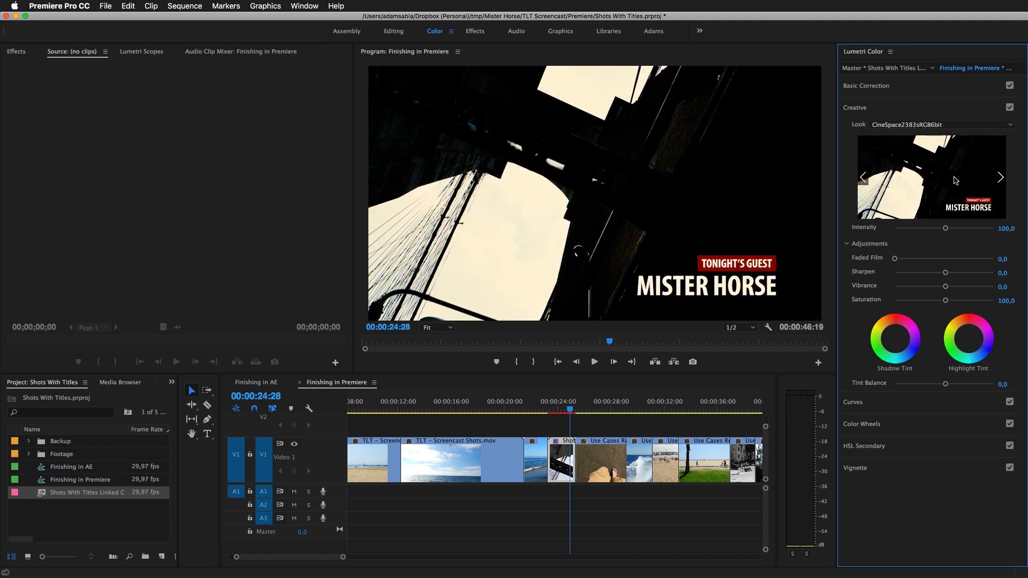
left_click(1000, 177)
left_click(945, 171)
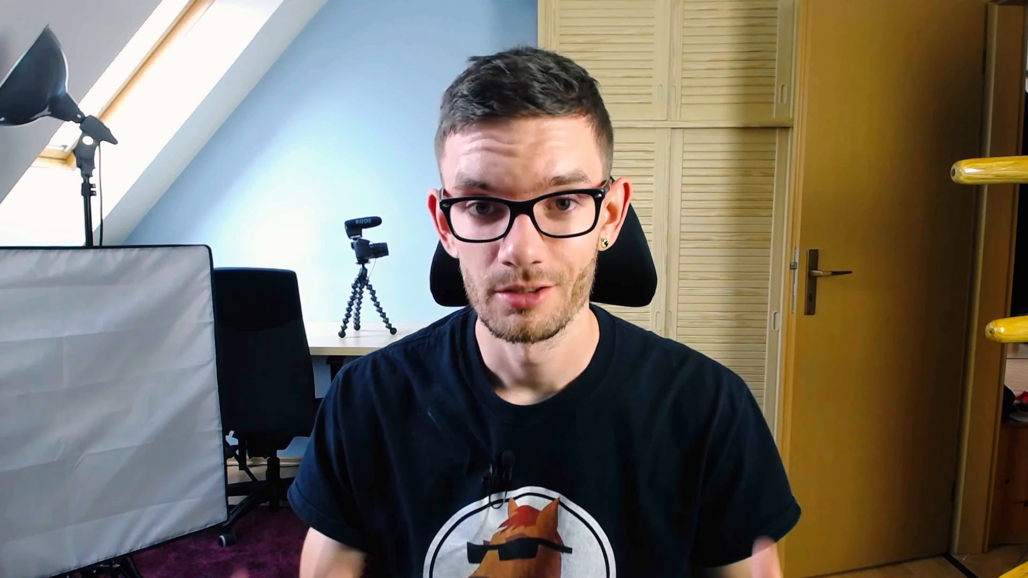